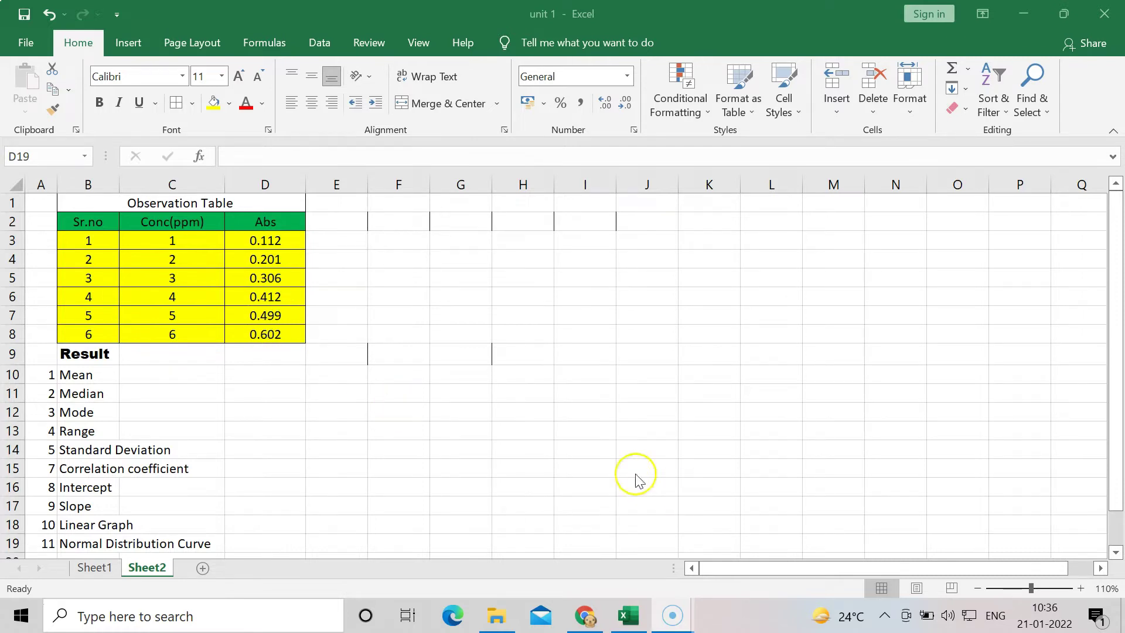
# Calculate the mean of the absorbance values D3:D8 in cell D10 with the AVERAGE function.
pyautogui.click(1083, 592)
pyautogui.click(1081, 588)
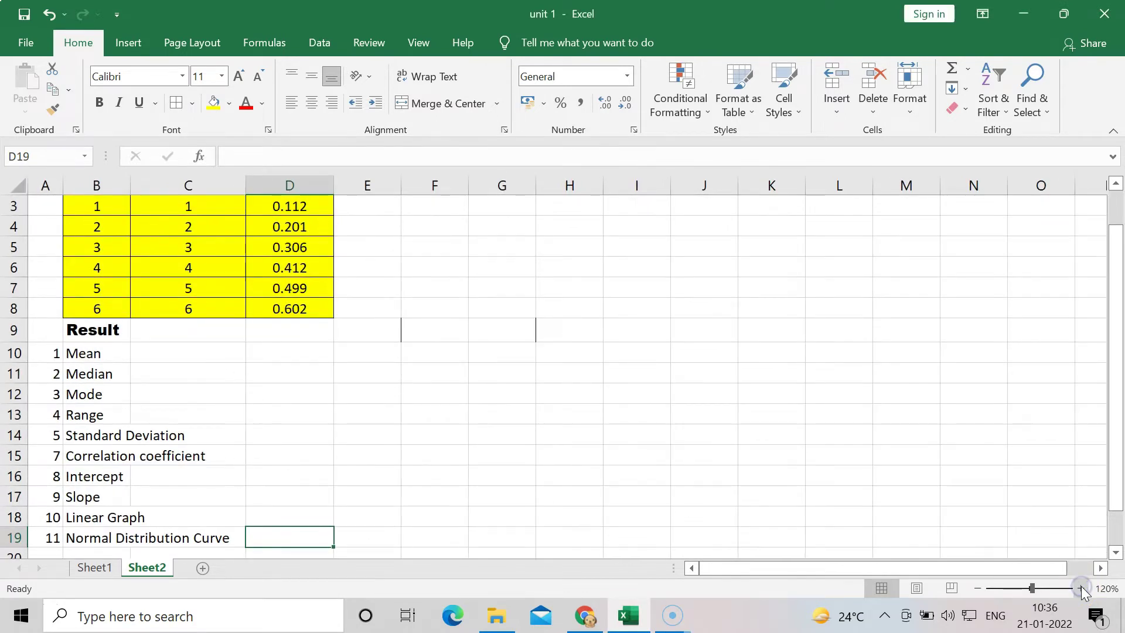
pyautogui.click(1081, 589)
pyautogui.moveTo(1116, 432); pyautogui.dragTo(1115, 298)
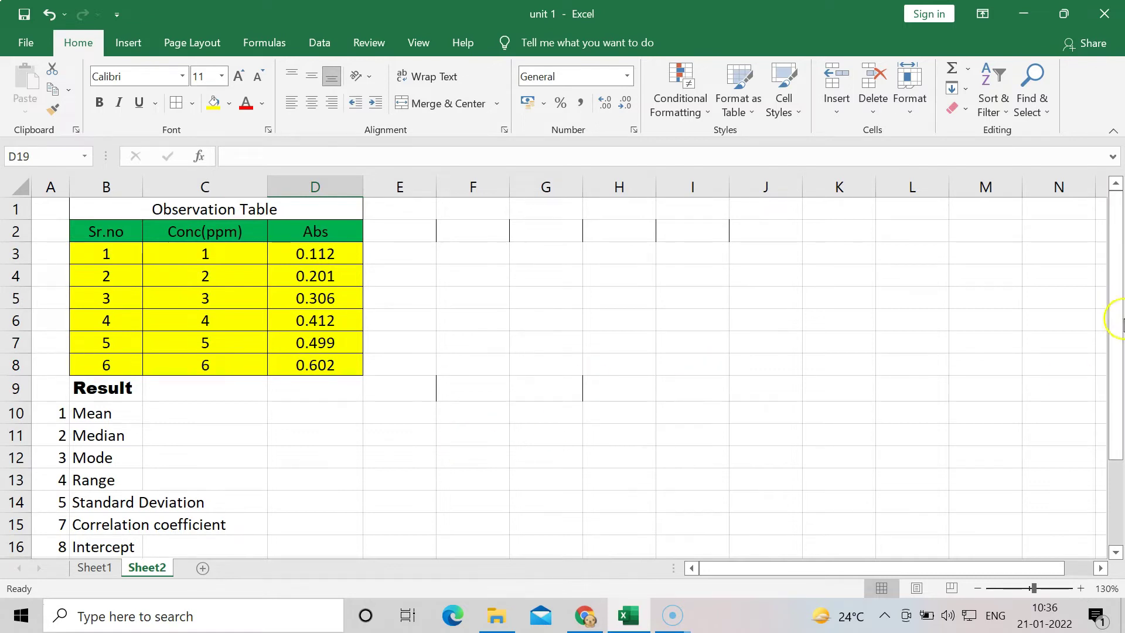
pyautogui.click(1117, 361)
pyautogui.moveTo(1117, 361)
pyautogui.mouseDown()
pyautogui.moveTo(1116, 438)
pyautogui.moveTo(1117, 346)
pyautogui.mouseUp()
pyautogui.click(291, 416)
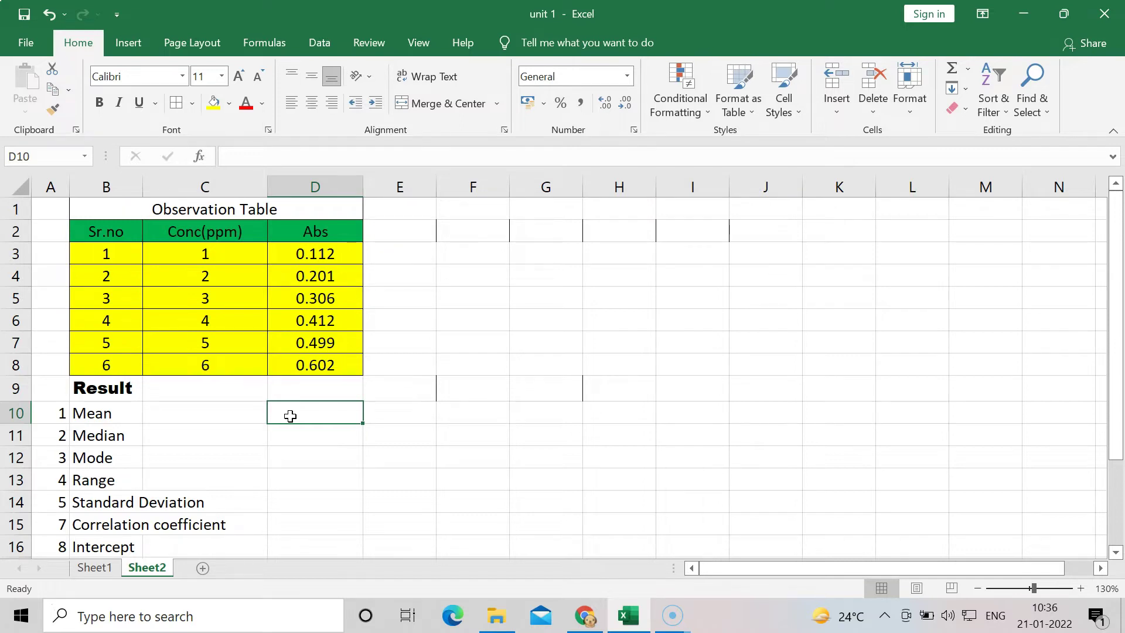
pyautogui.write('=')
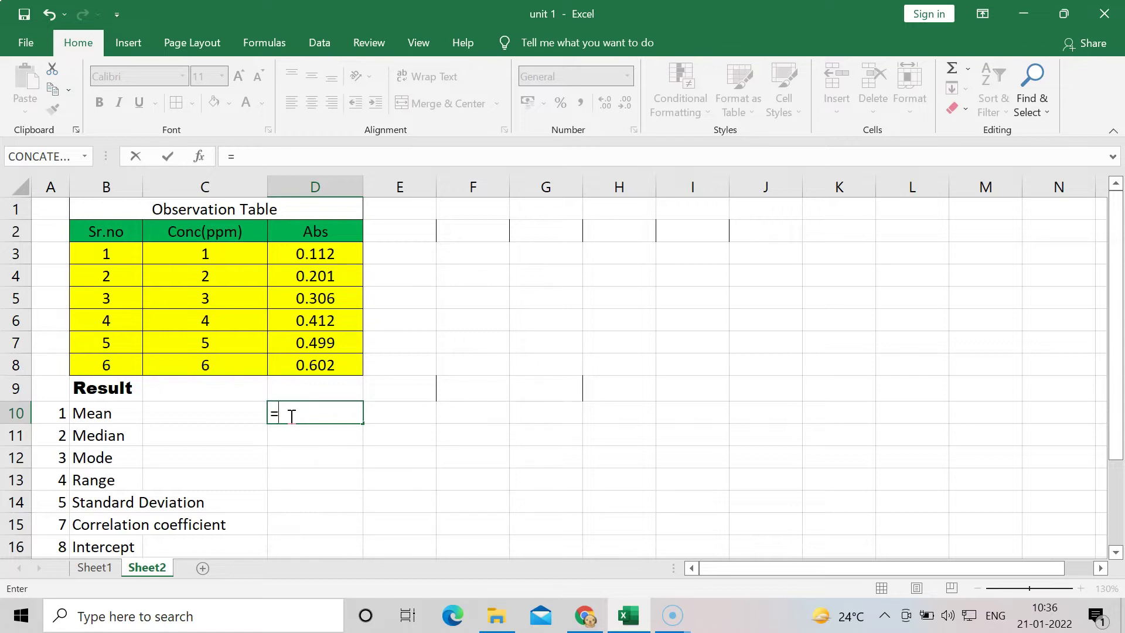
pyautogui.write('a')
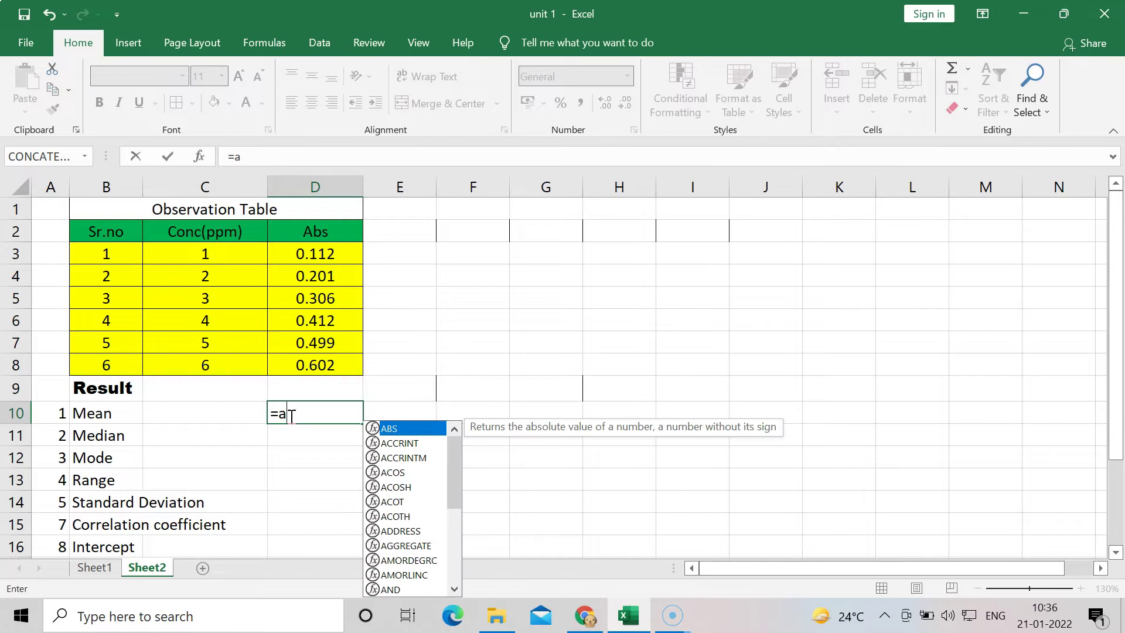
pyautogui.write('v')
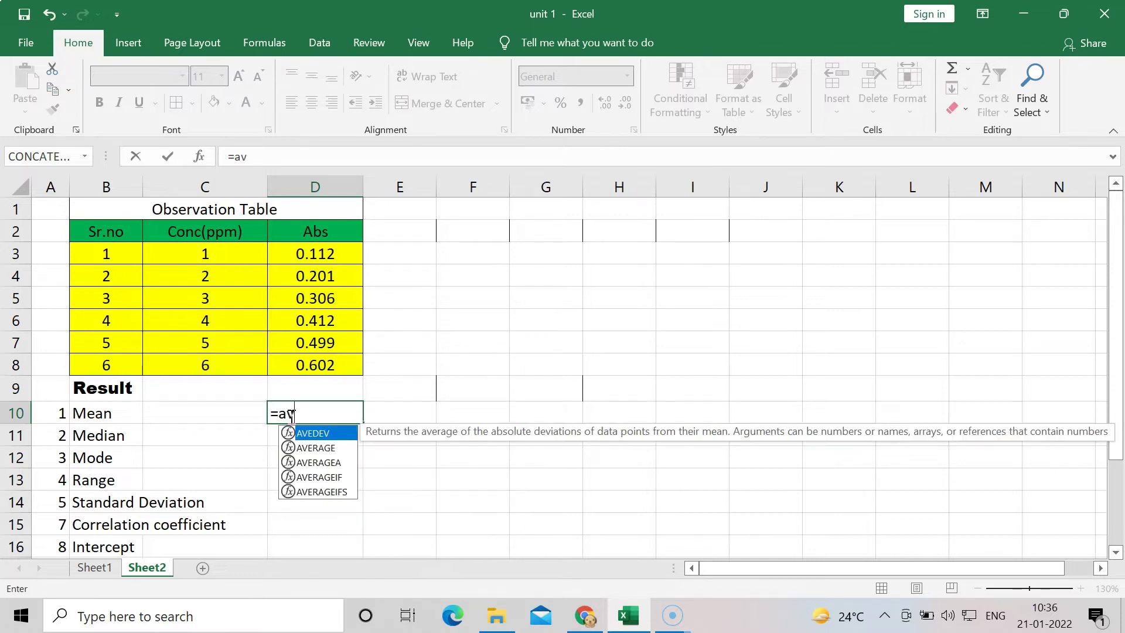
pyautogui.doubleClick(324, 452)
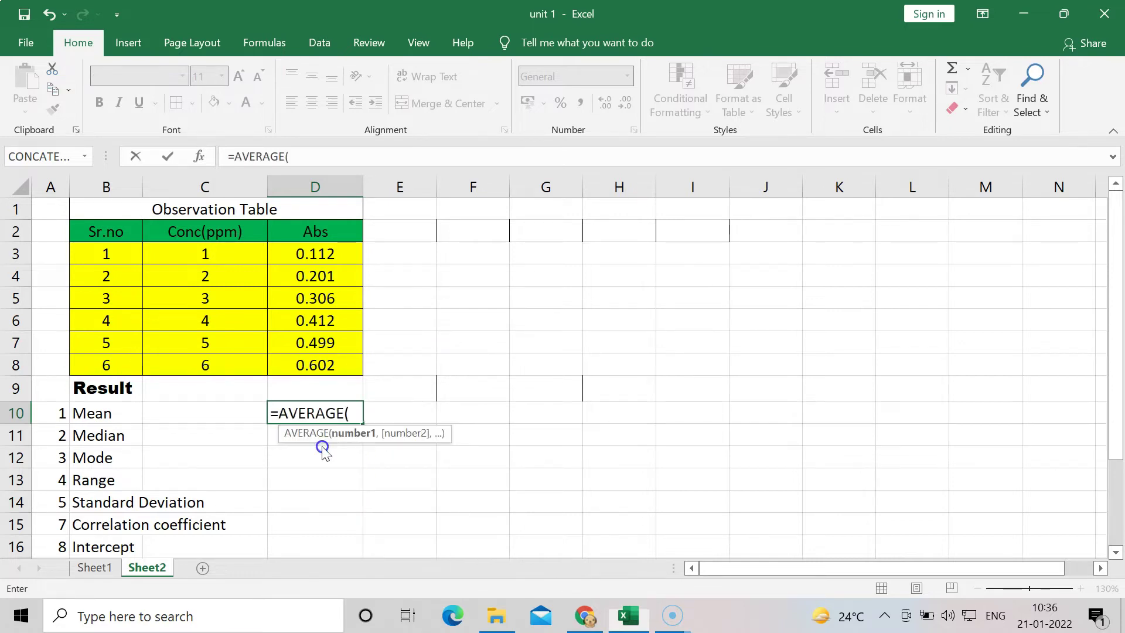
pyautogui.moveTo(321, 248); pyautogui.dragTo(322, 368)
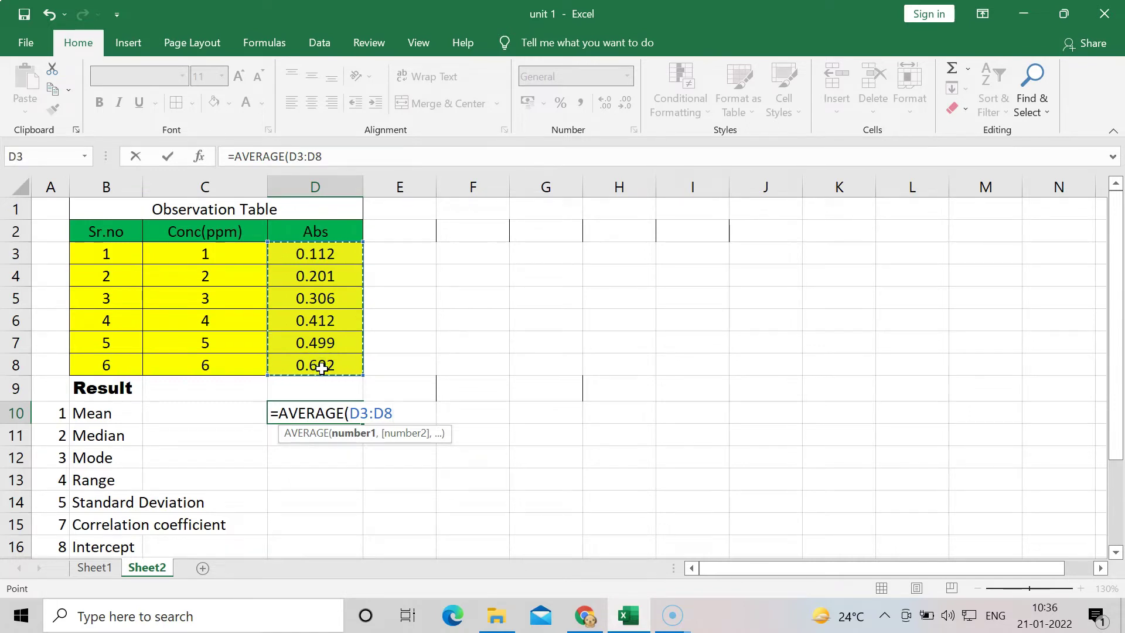
pyautogui.press('Return')
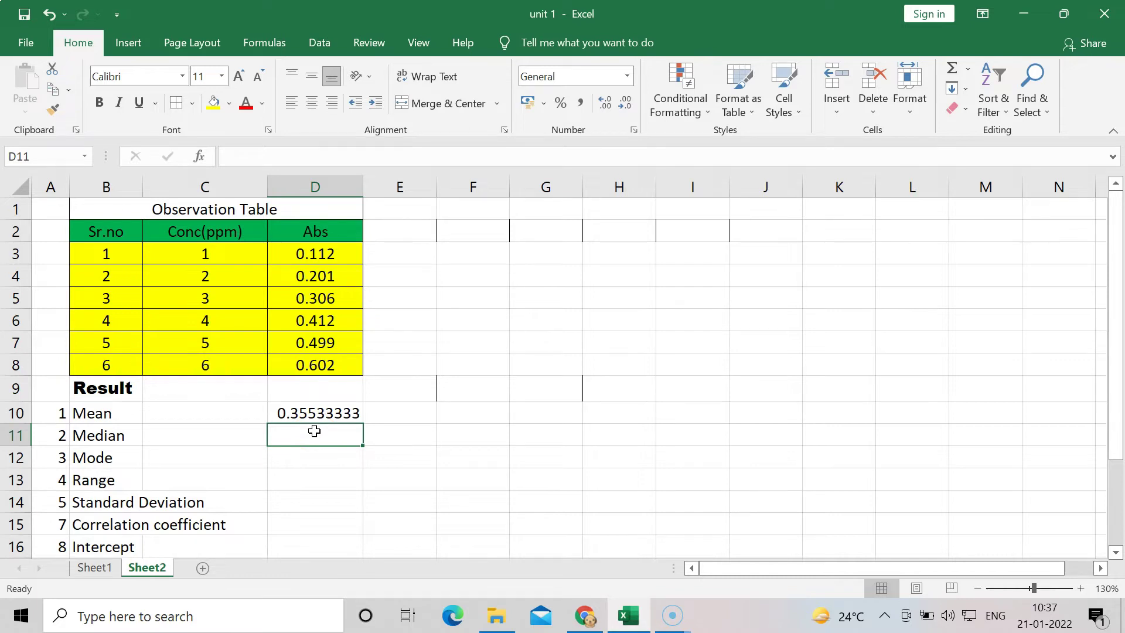
# Calculate the median of the absorbance values D3:D8 in cell D11 with the MEDIAN function.
pyautogui.write('=')
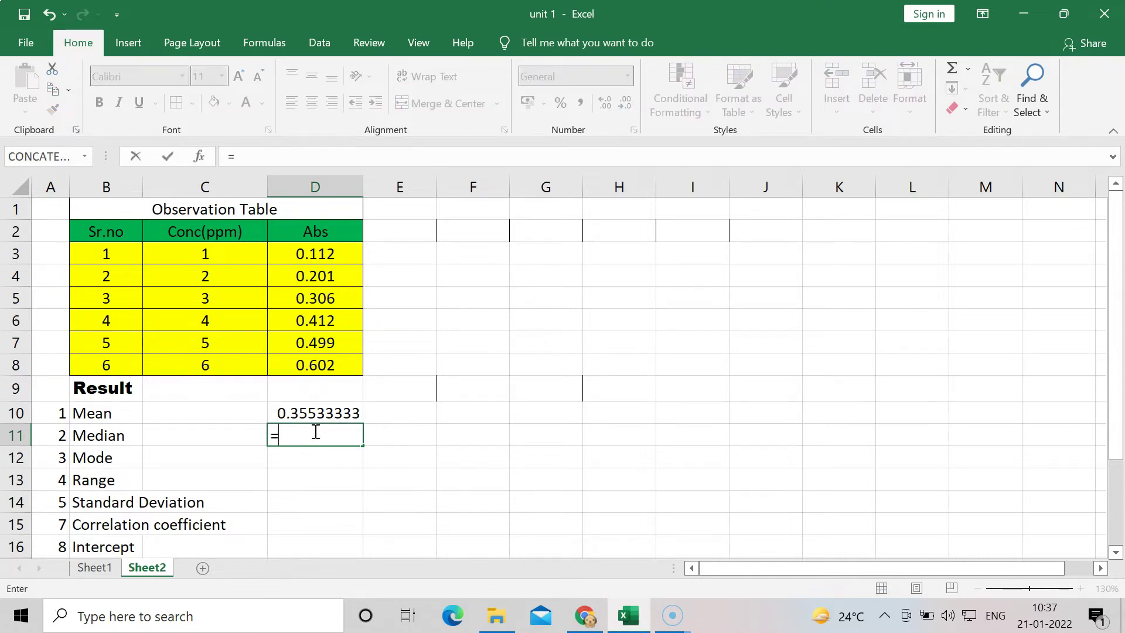
pyautogui.write('m')
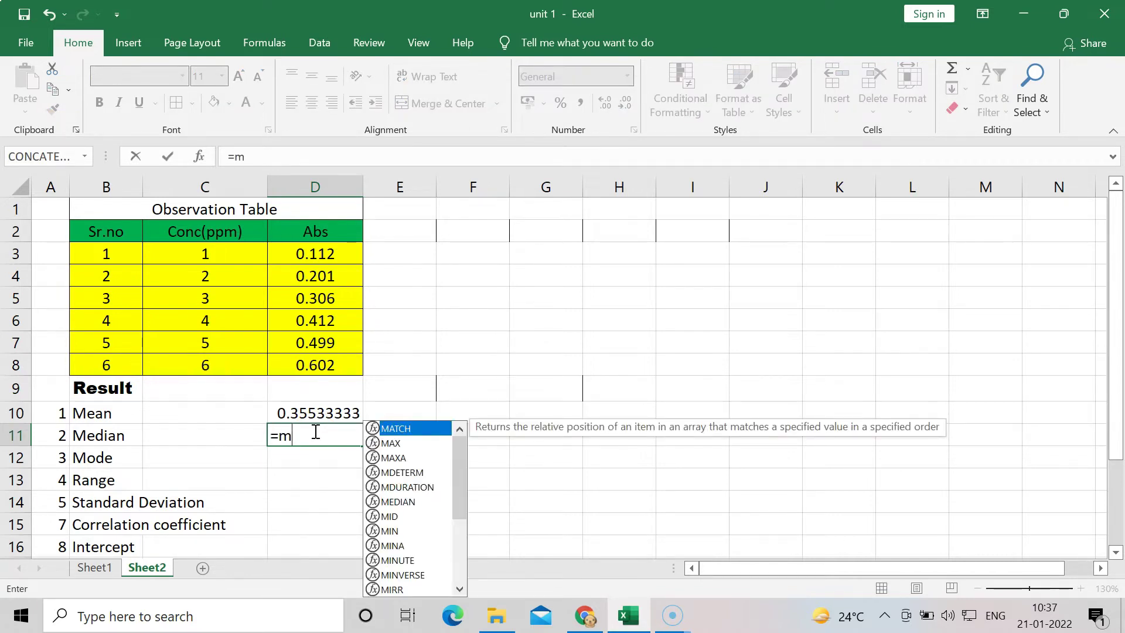
pyautogui.write('e')
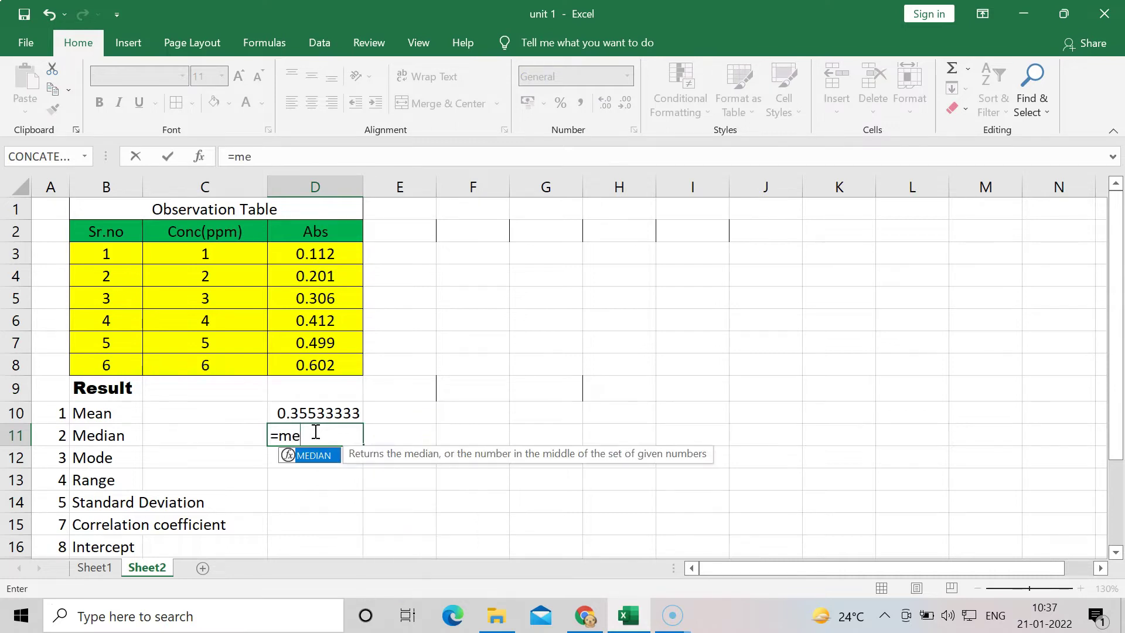
pyautogui.doubleClick(319, 458)
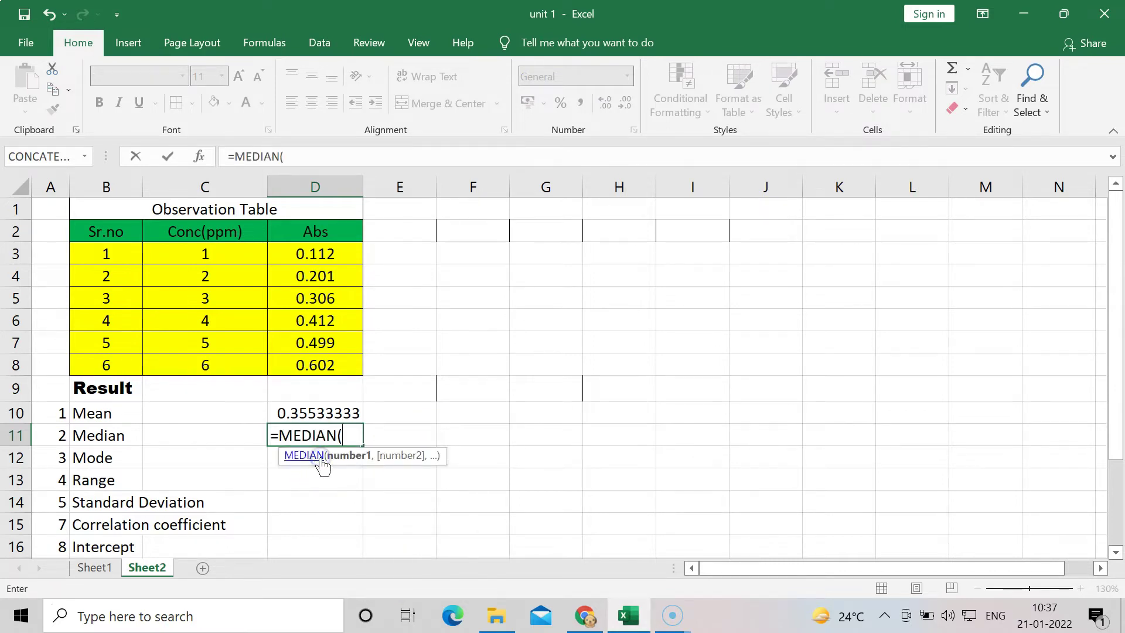
pyautogui.moveTo(315, 255); pyautogui.dragTo(319, 364)
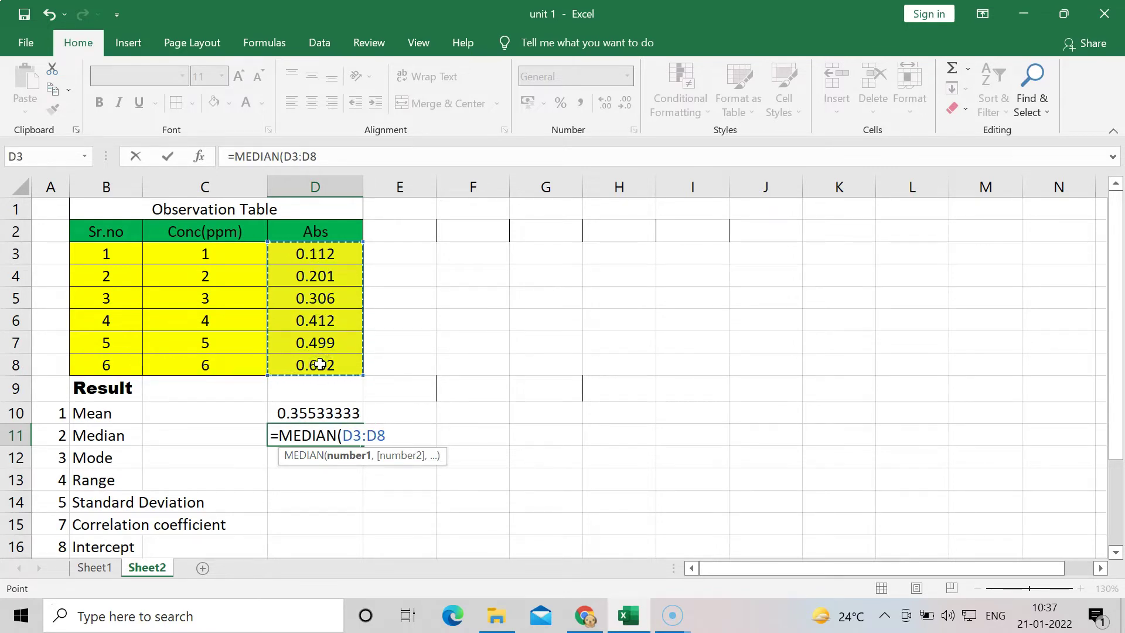
pyautogui.write(')')
pyautogui.press('Return')
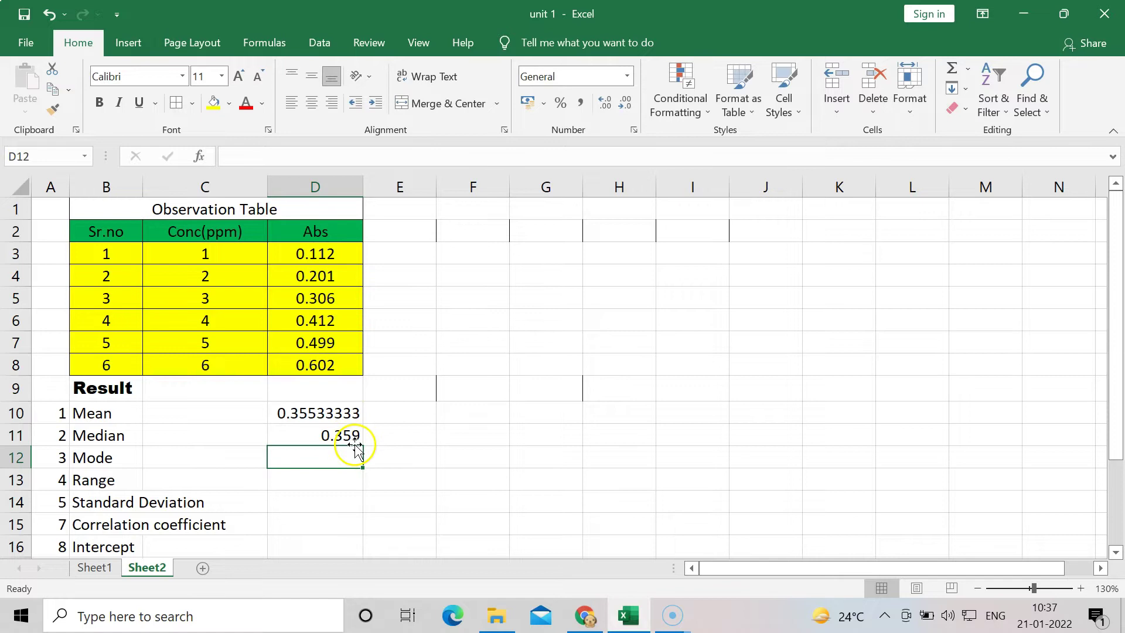
# Calculate the mode of the absorbance values D3:D8 in cell D12 with the MODE.SNGL function.
pyautogui.write('=')
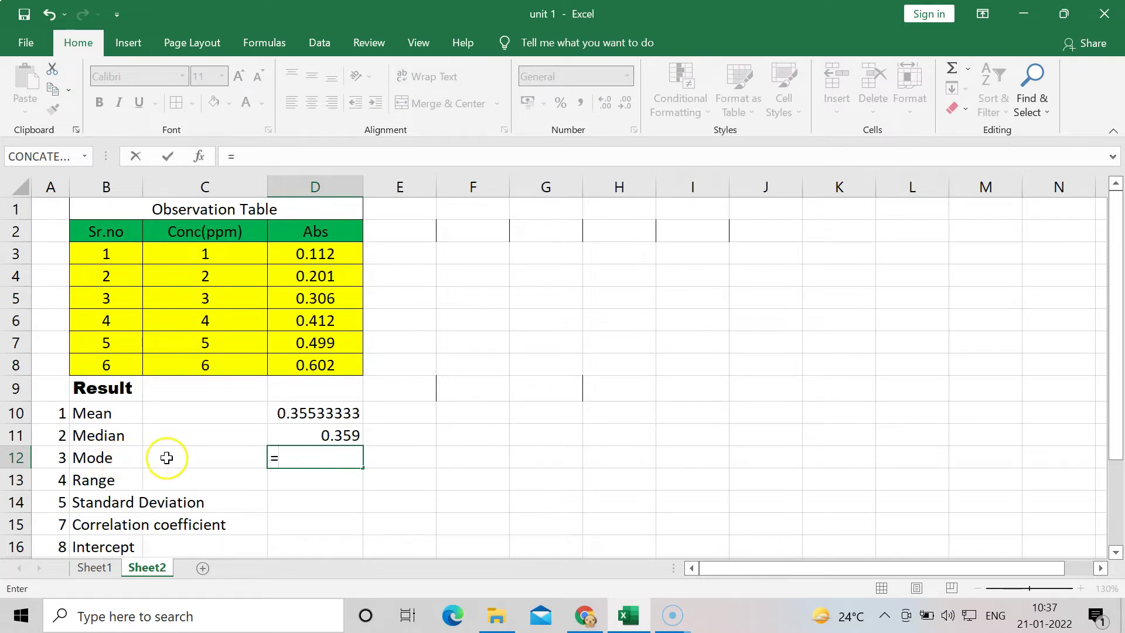
pyautogui.write('mo')
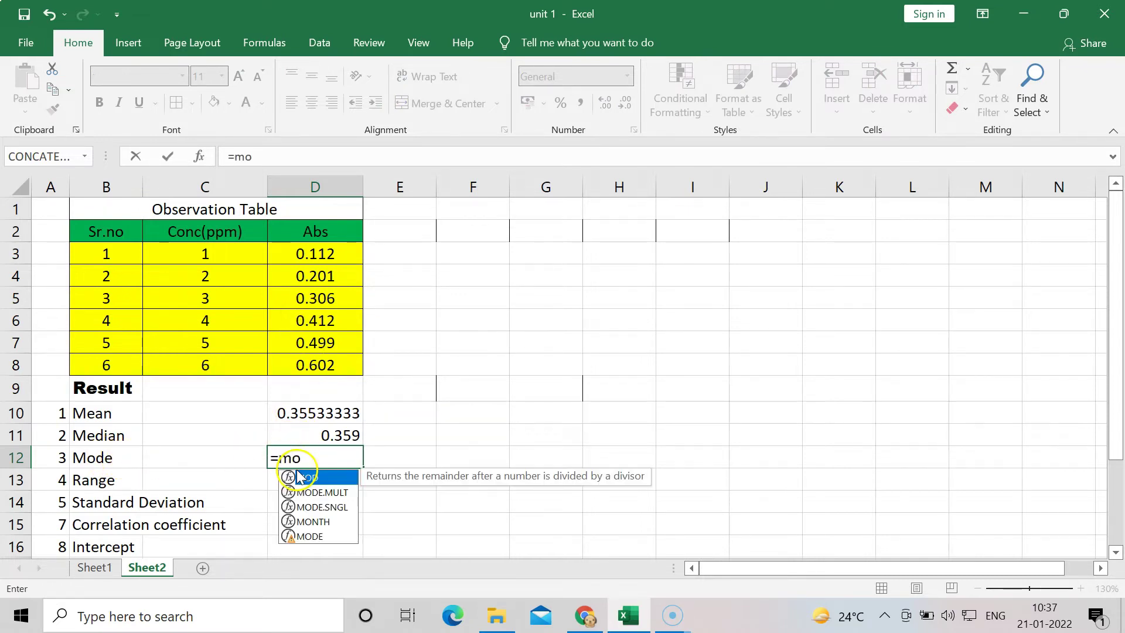
pyautogui.doubleClick(331, 507)
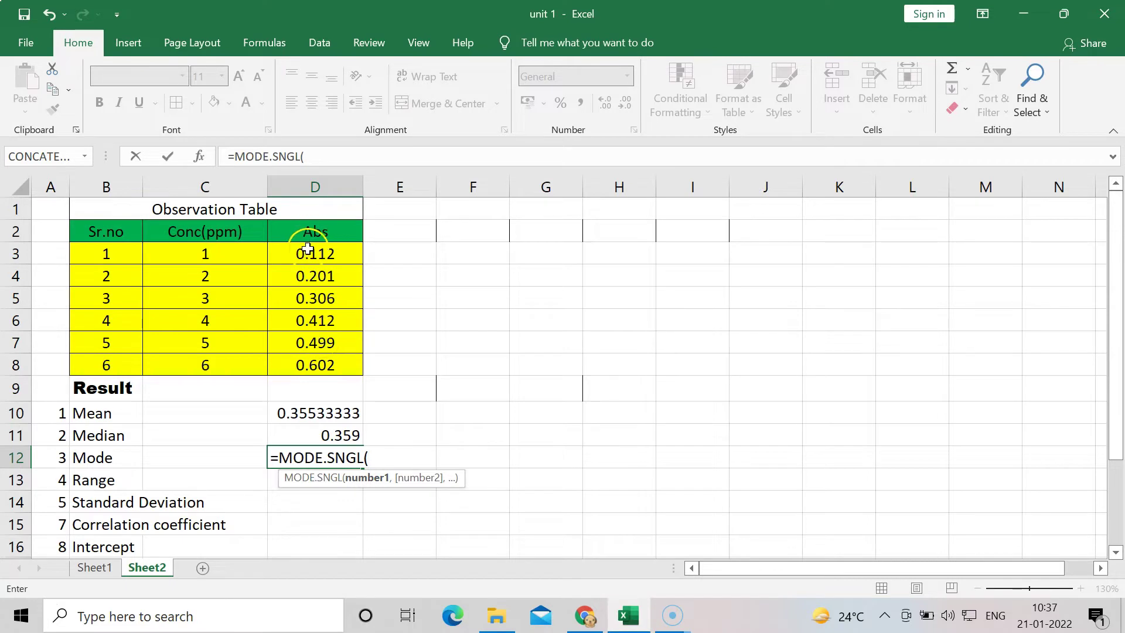
pyautogui.moveTo(307, 248); pyautogui.dragTo(311, 368)
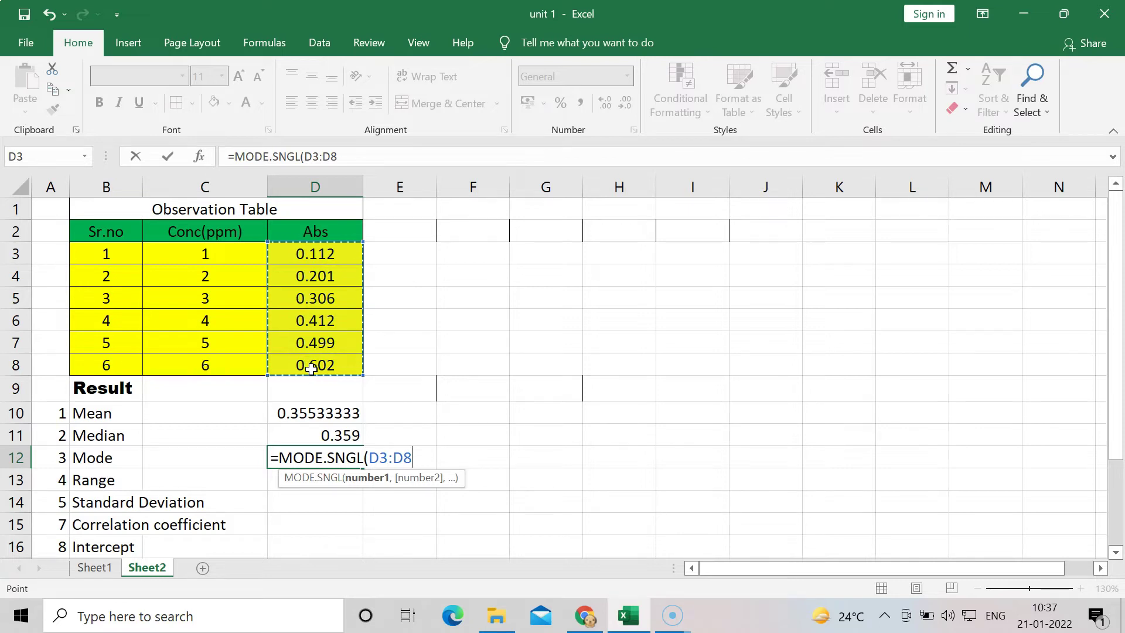
pyautogui.press('Return')
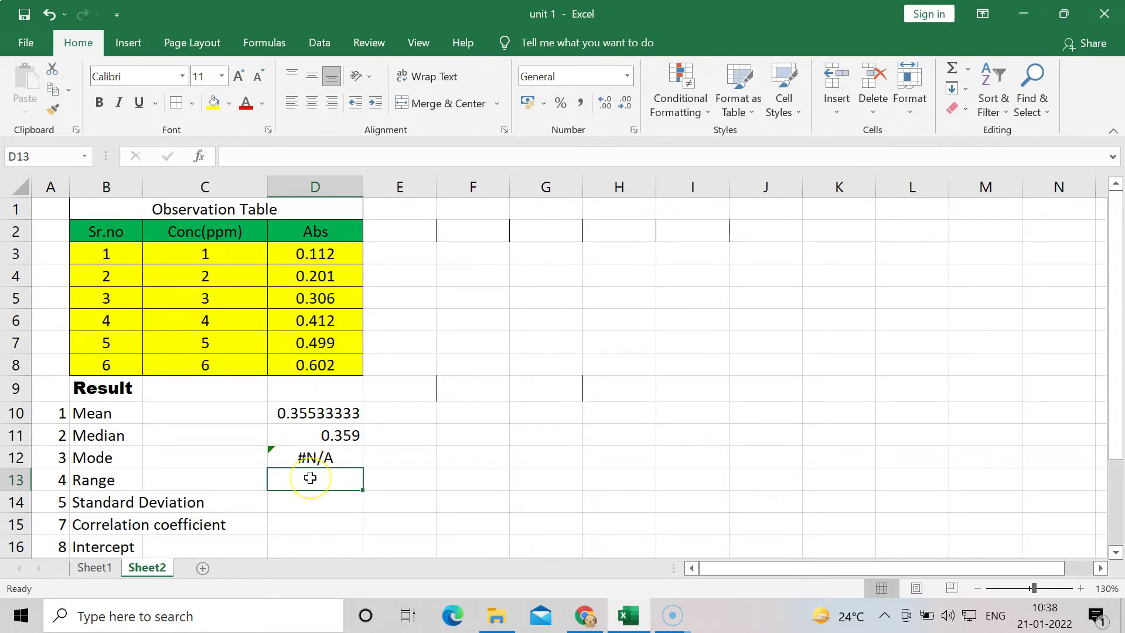
pyautogui.click(397, 481)
pyautogui.click(332, 484)
pyautogui.write('=')
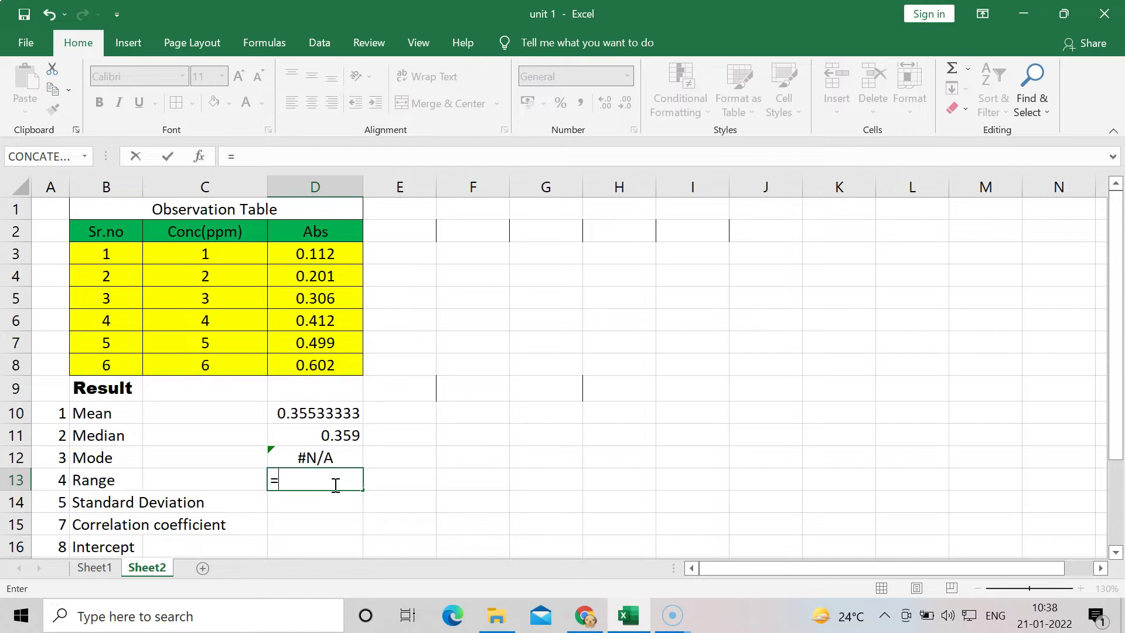
pyautogui.write('ran')
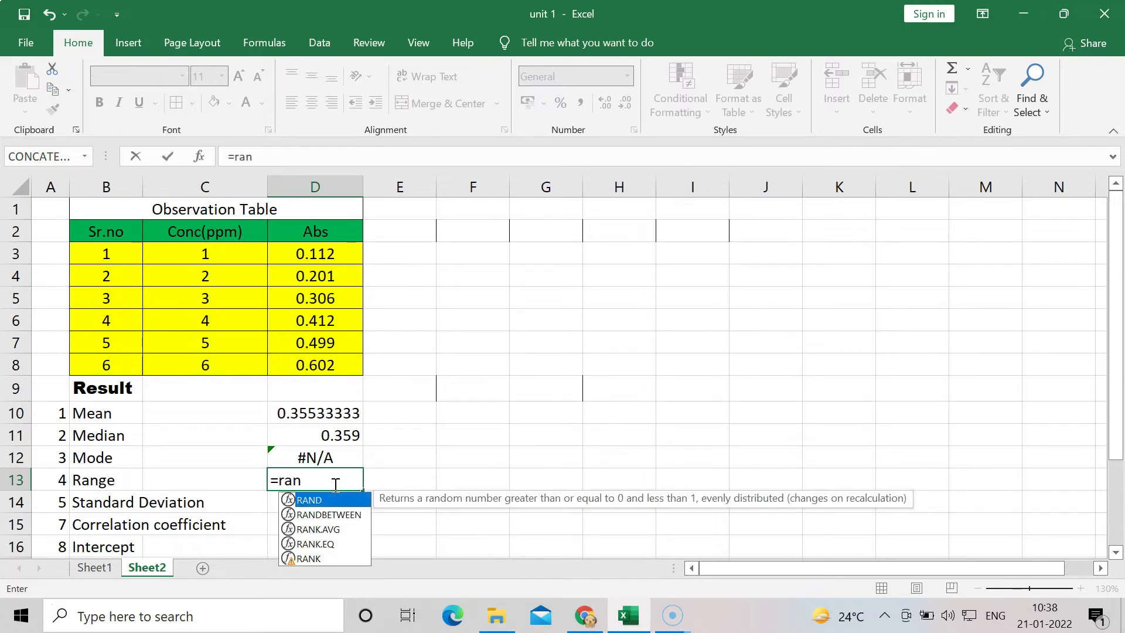
pyautogui.press('BackSpace')
pyautogui.press('BackSpace')
pyautogui.press('BackSpace')
pyautogui.press('BackSpace')
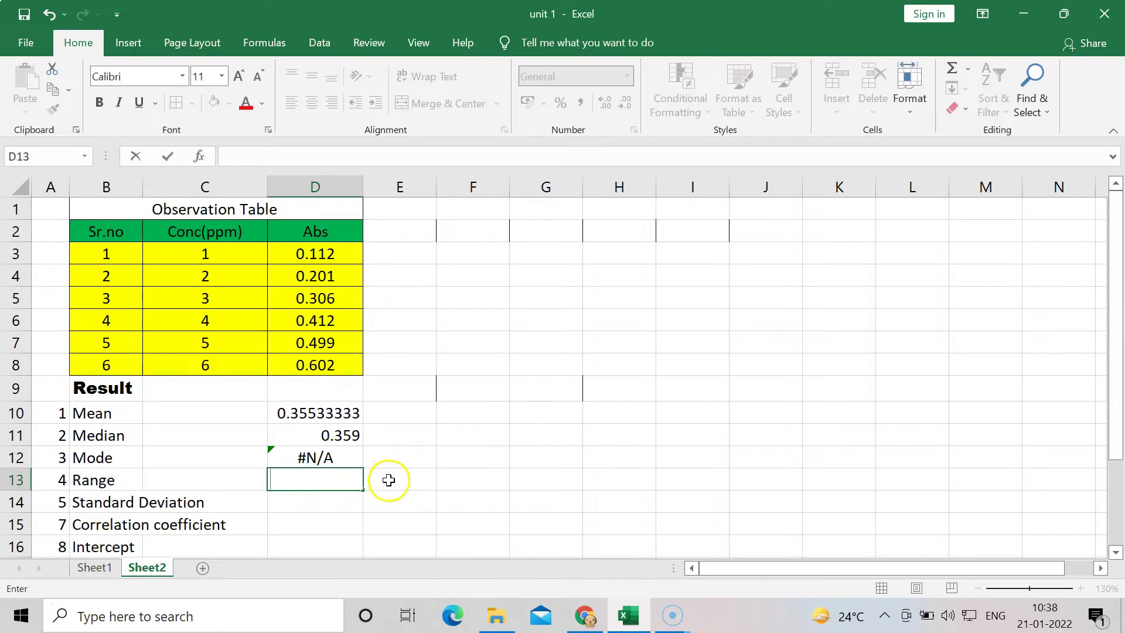
# Enter the note "Range=Max Value-Min Value" in cell E13 beside the Range row.
pyautogui.click(387, 479)
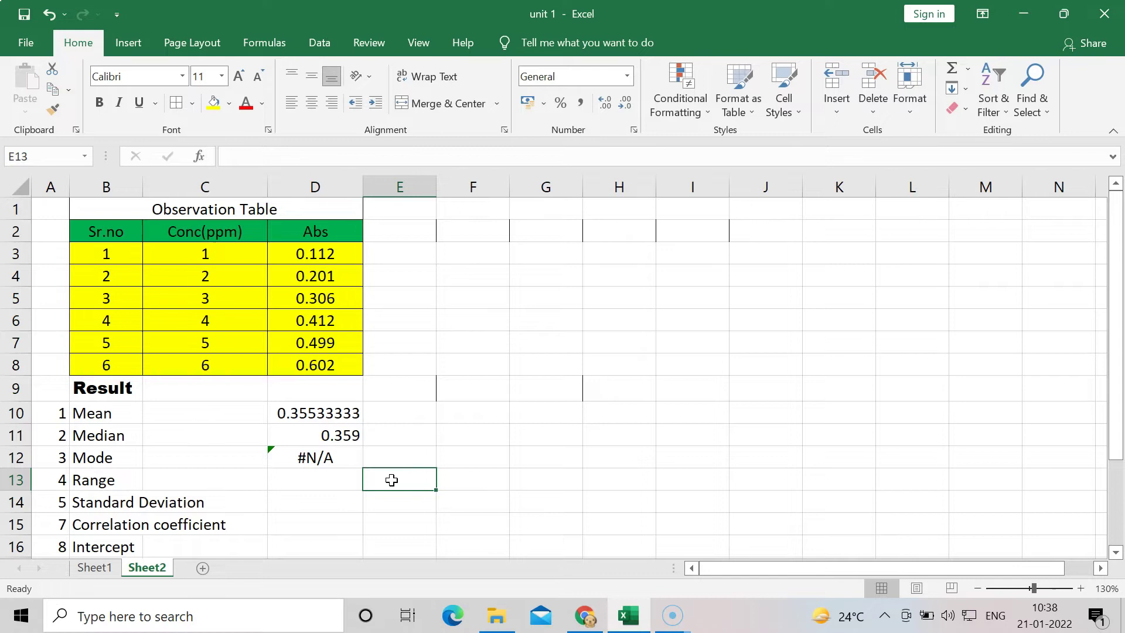
pyautogui.write('m')
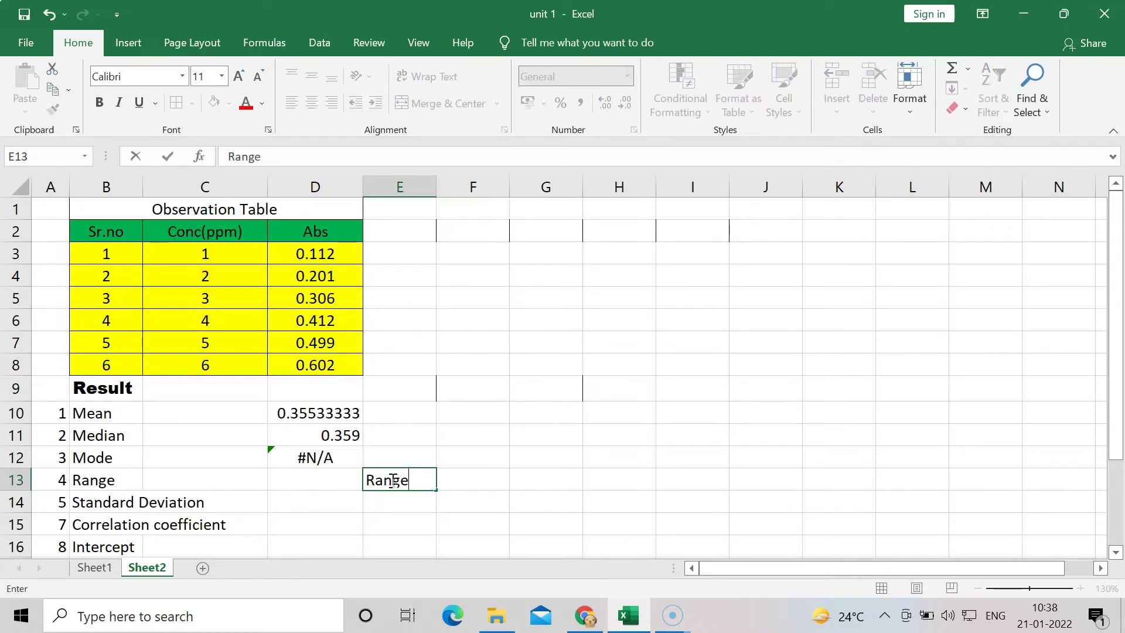
pyautogui.write('ange=Max Value-Min Value')
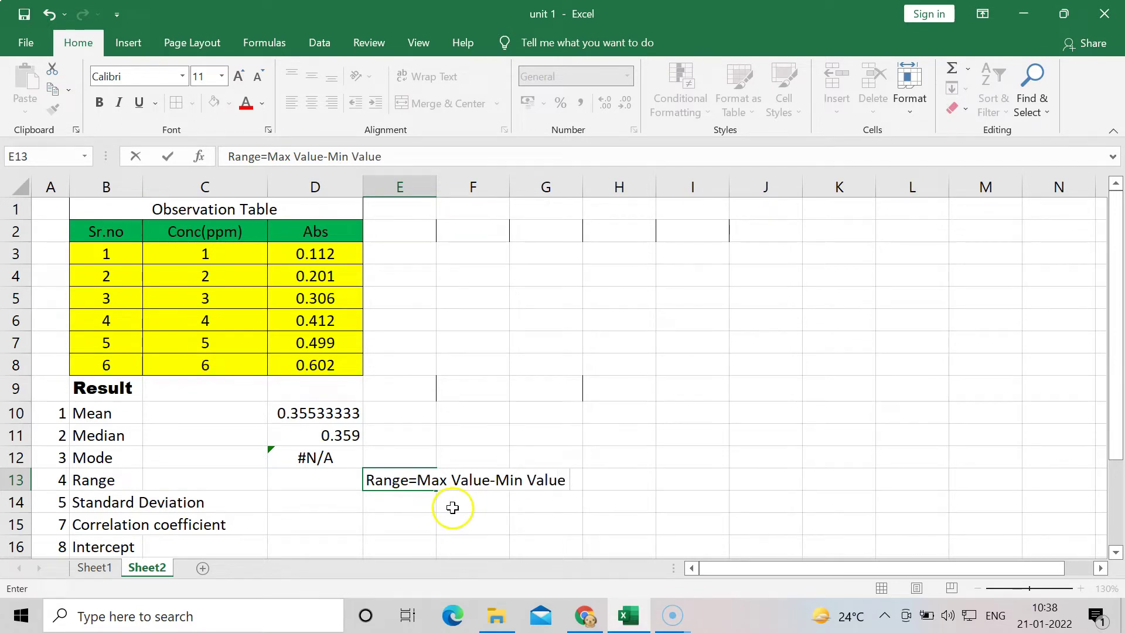
pyautogui.click(451, 505)
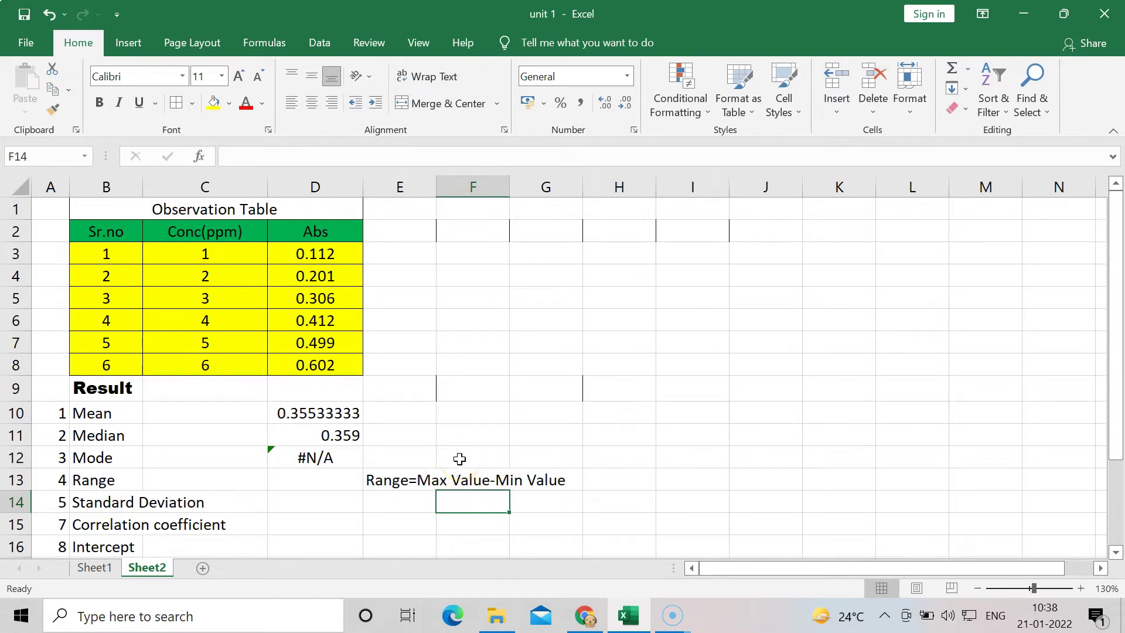
# Label cell E14 "Max value" and calculate the maximum of D3:D8 in F14 with the MAX function.
pyautogui.click(470, 507)
pyautogui.click(395, 496)
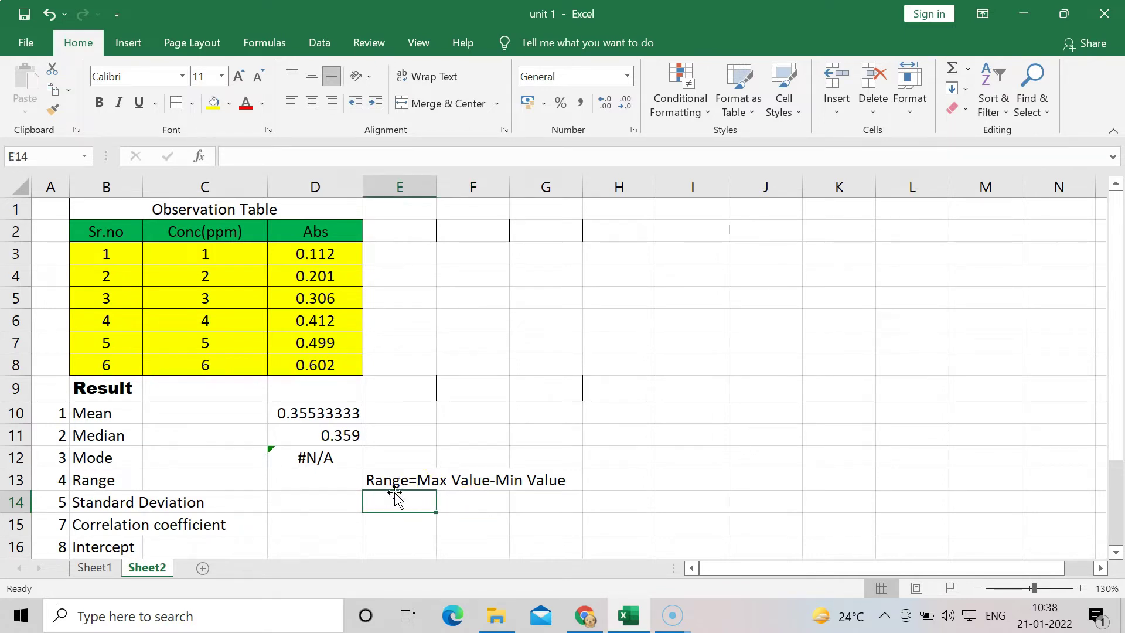
pyautogui.write('Max value')
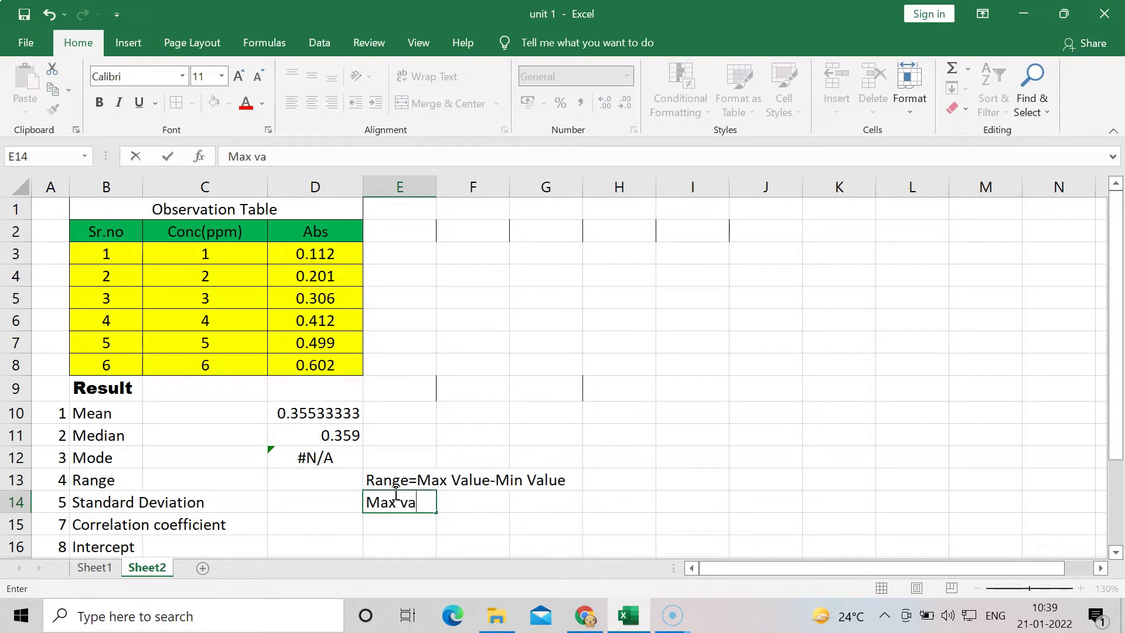
pyautogui.click(461, 529)
pyautogui.click(465, 500)
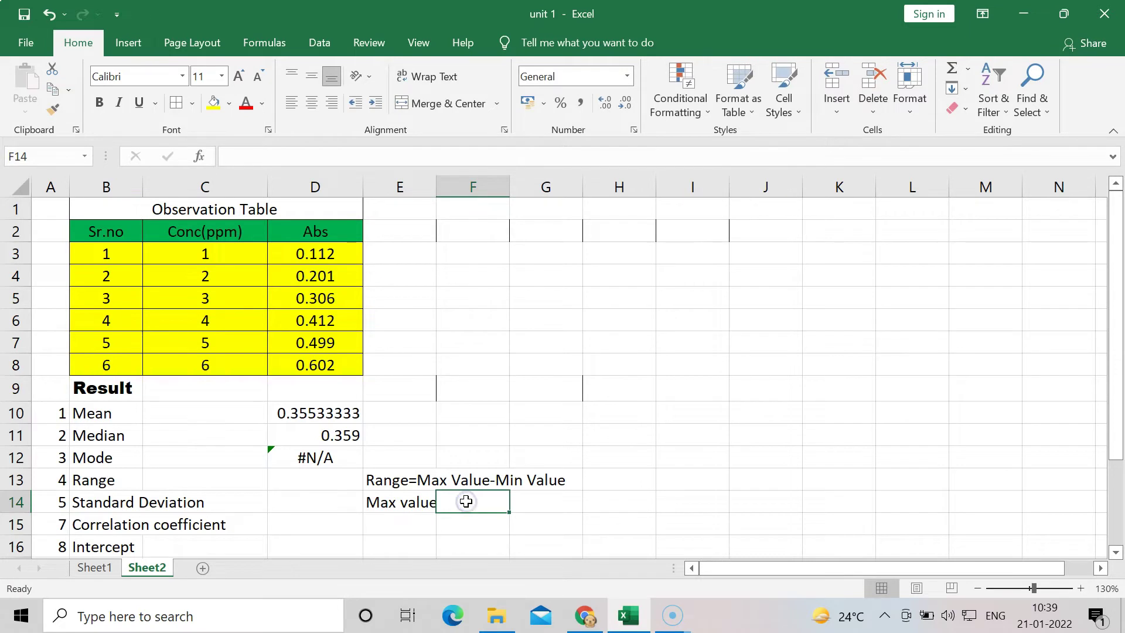
pyautogui.write('=ma')
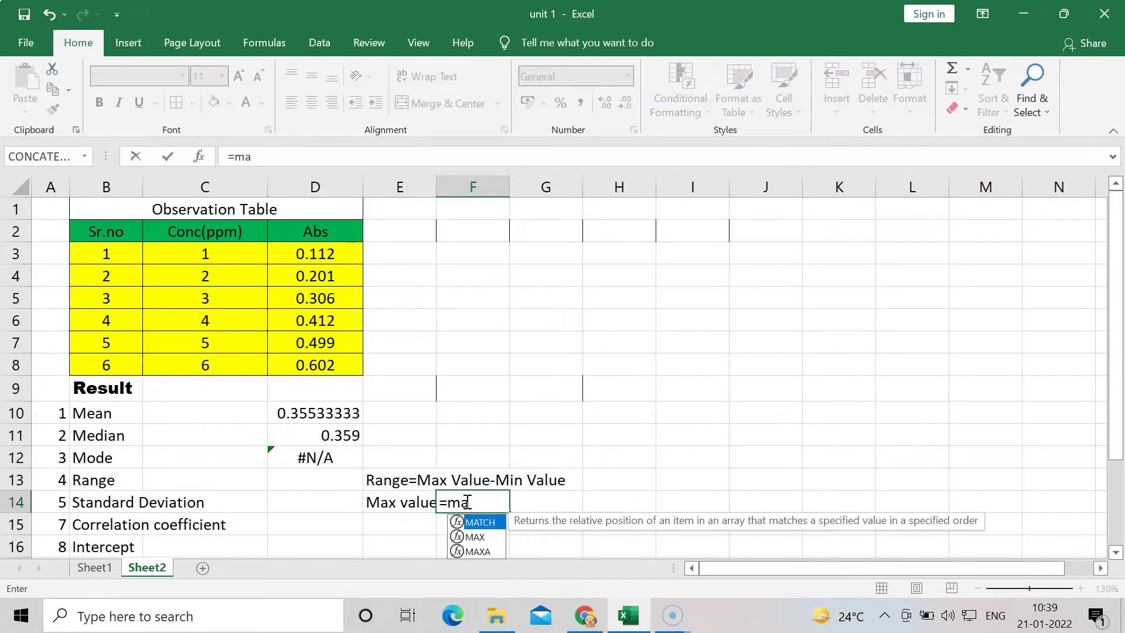
pyautogui.doubleClick(478, 536)
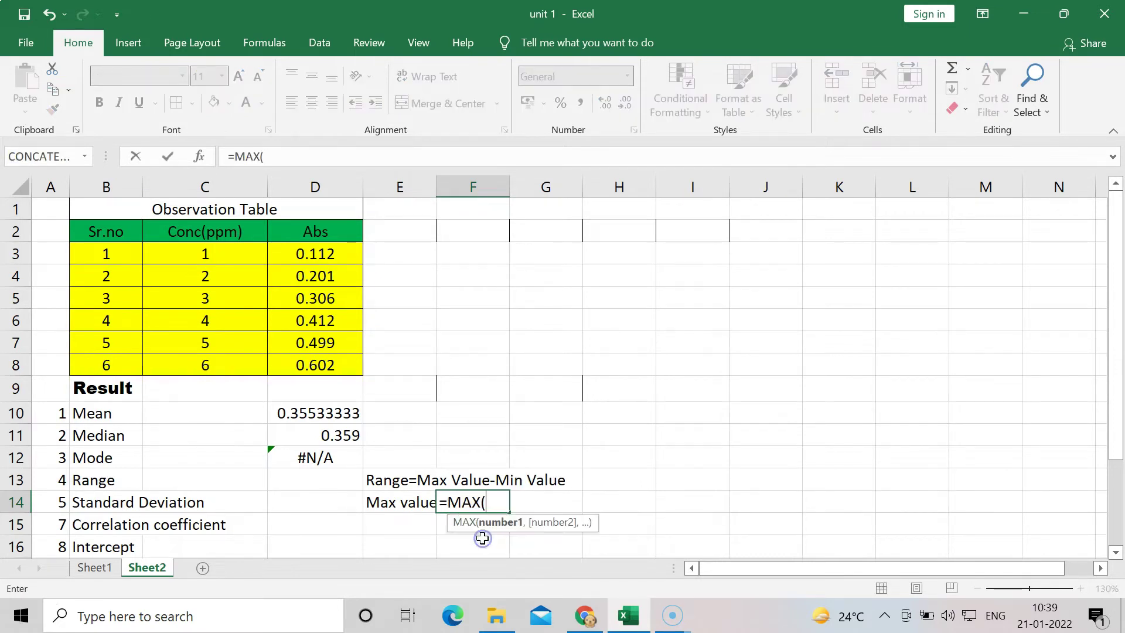
pyautogui.moveTo(304, 255); pyautogui.dragTo(314, 368)
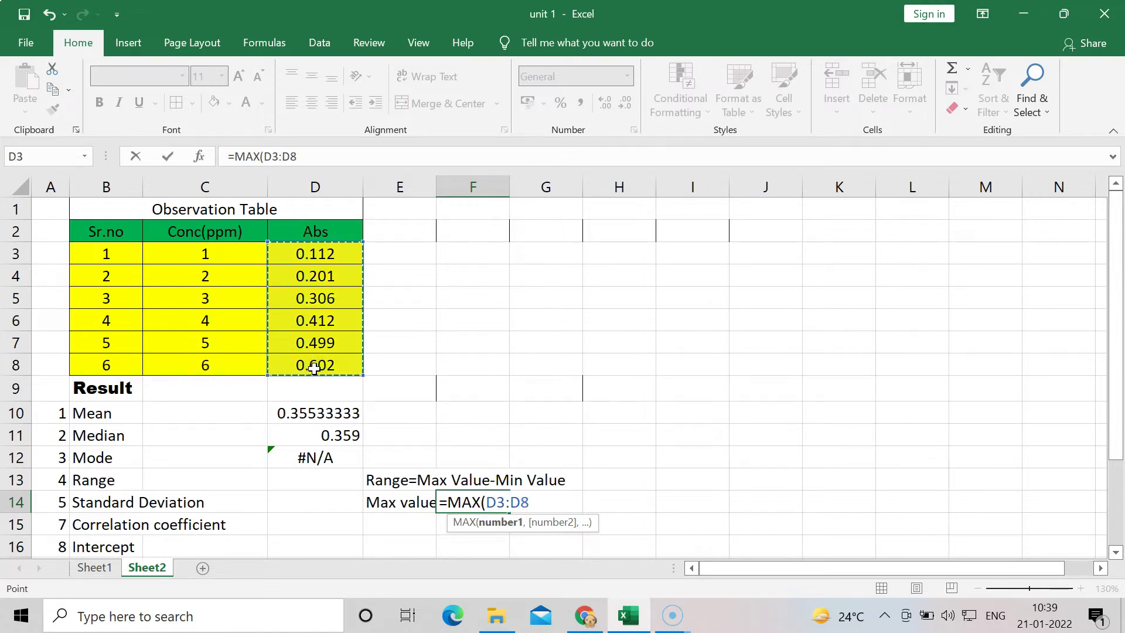
pyautogui.press('Return')
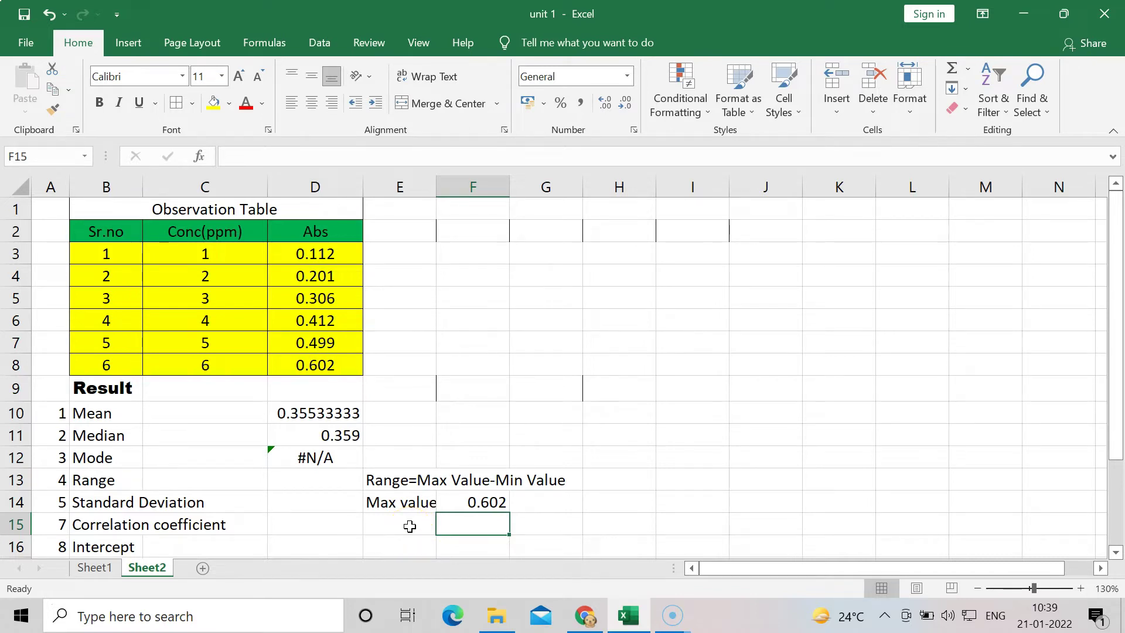
# Enter the label "Min value" in cell E15 below the Max value label.
pyautogui.click(410, 526)
pyautogui.write('Min va')
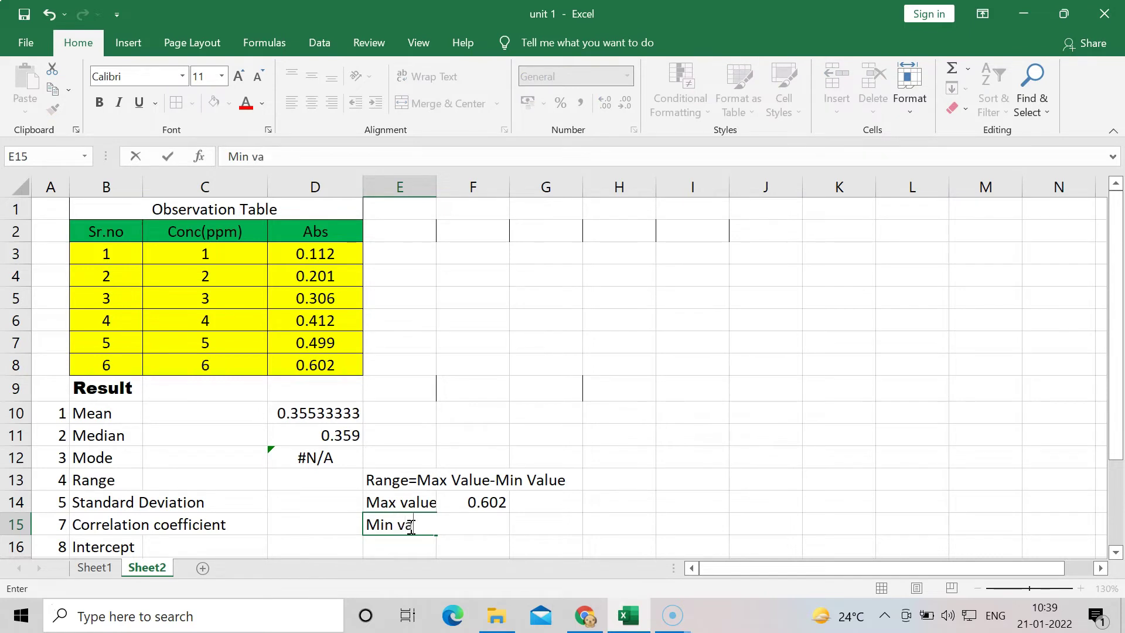
pyautogui.write('lue')
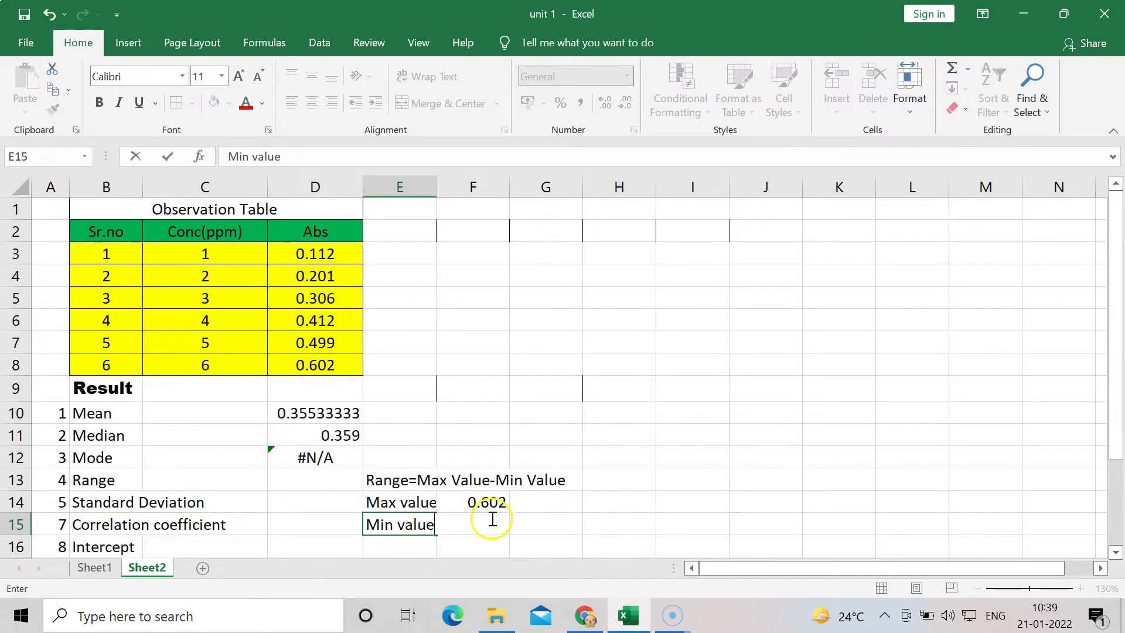
pyautogui.click(579, 522)
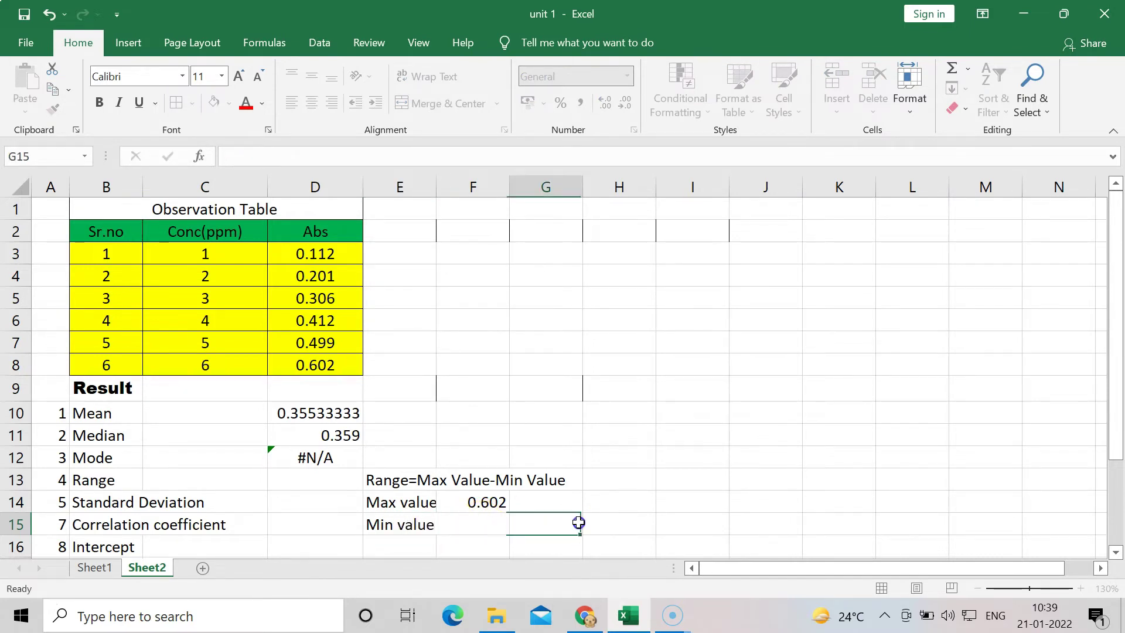
# Calculate the minimum of the absorbance values D3:D8 in cell F15 with the MIN function.
pyautogui.click(463, 525)
pyautogui.write('=')
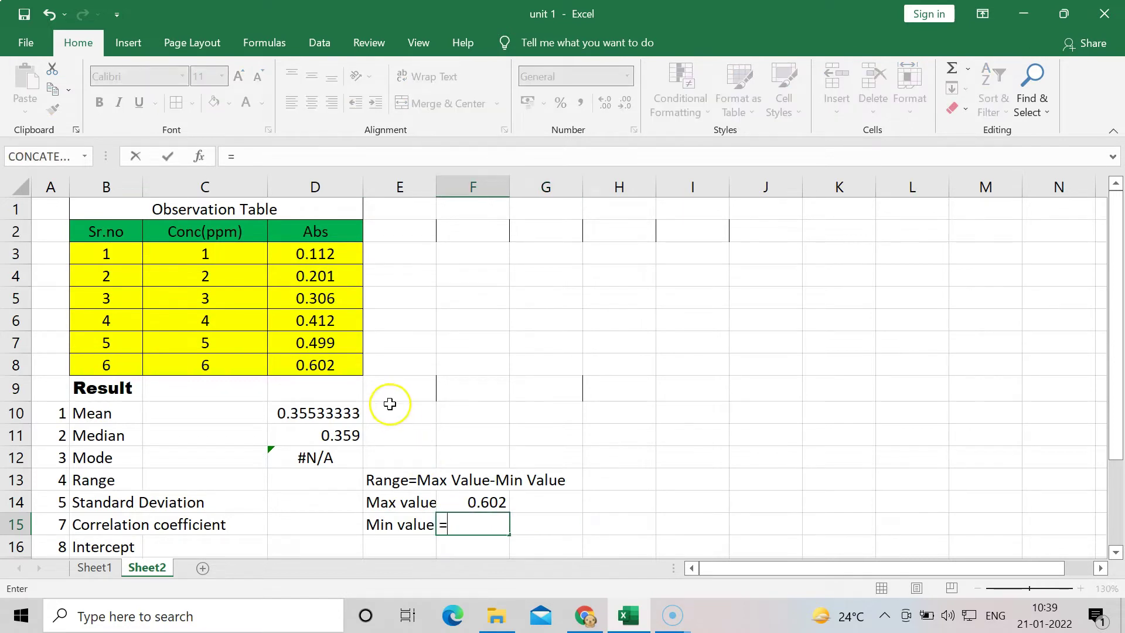
pyautogui.write('mi')
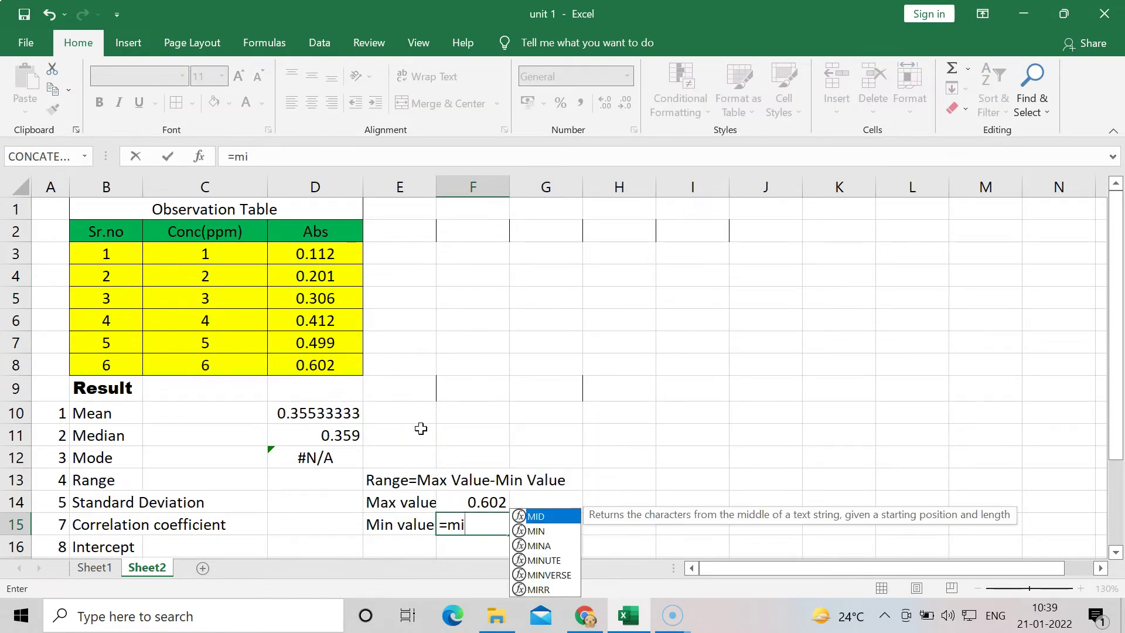
pyautogui.click(541, 533)
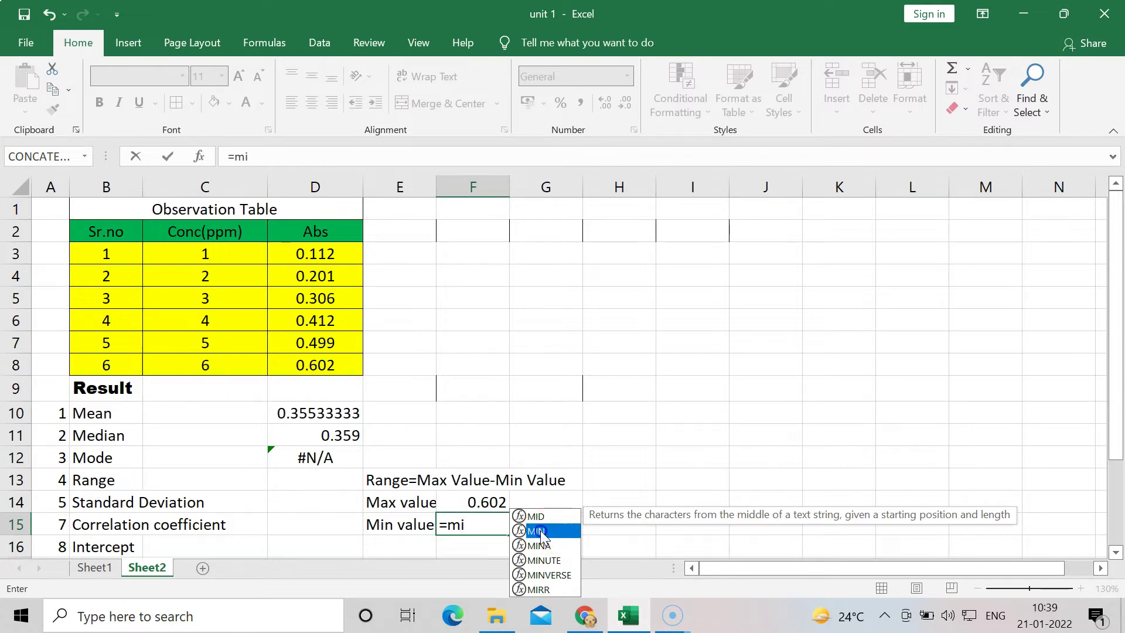
pyautogui.doubleClick(541, 532)
pyautogui.moveTo(315, 252); pyautogui.dragTo(321, 360)
pyautogui.press('Return')
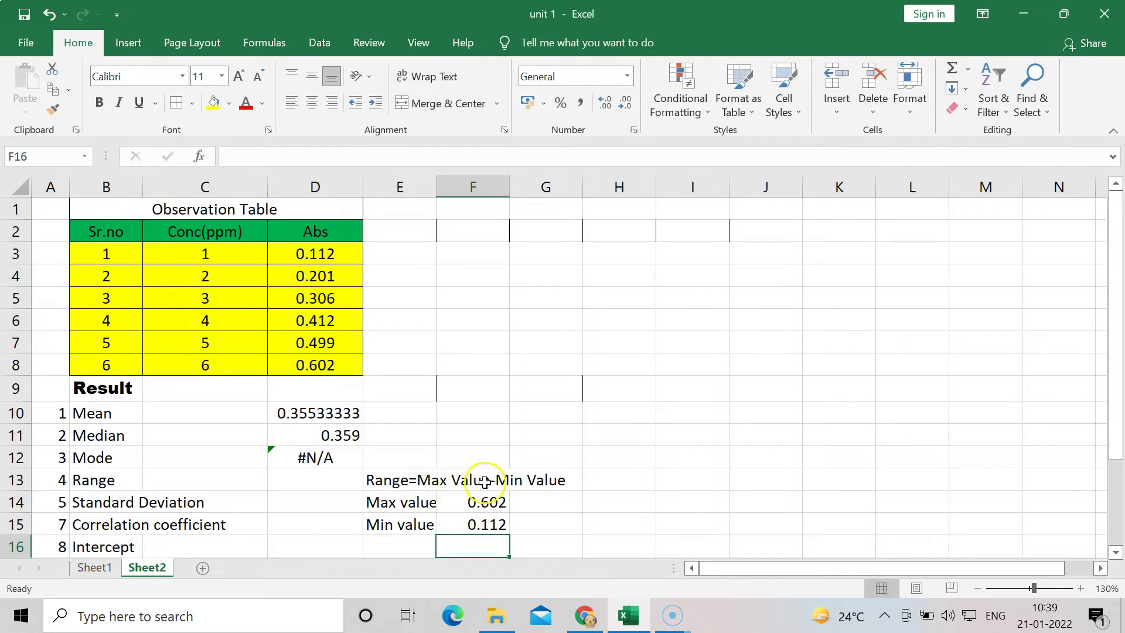
# Calculate the range in cell D13 by subtracting the minimum from the maximum with the formula =F14-F15.
pyautogui.click(298, 483)
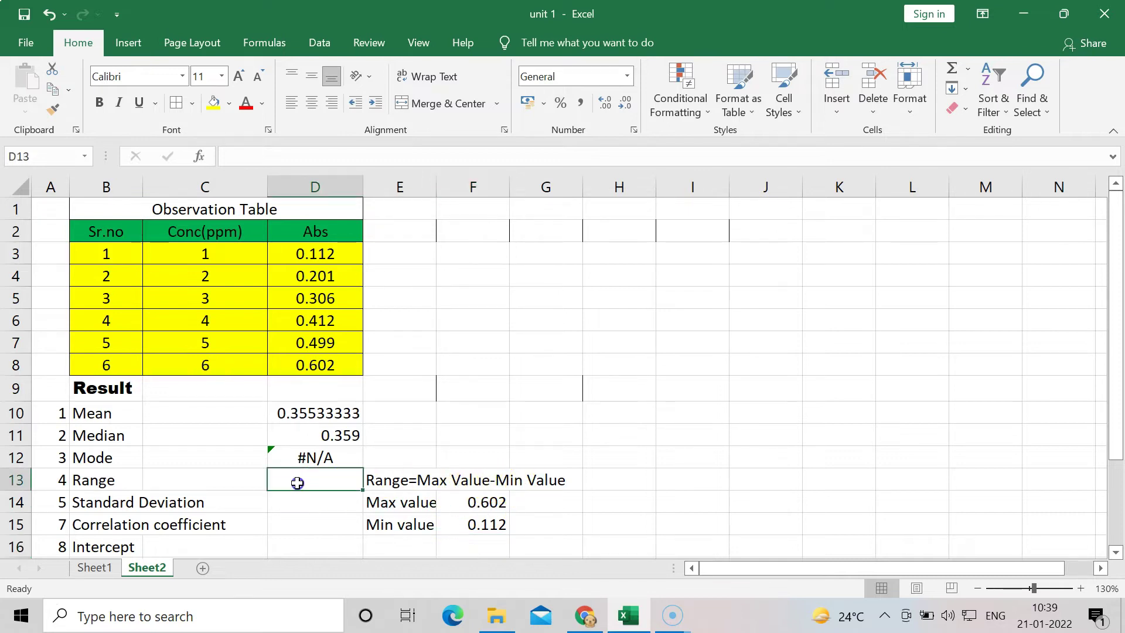
pyautogui.write('=')
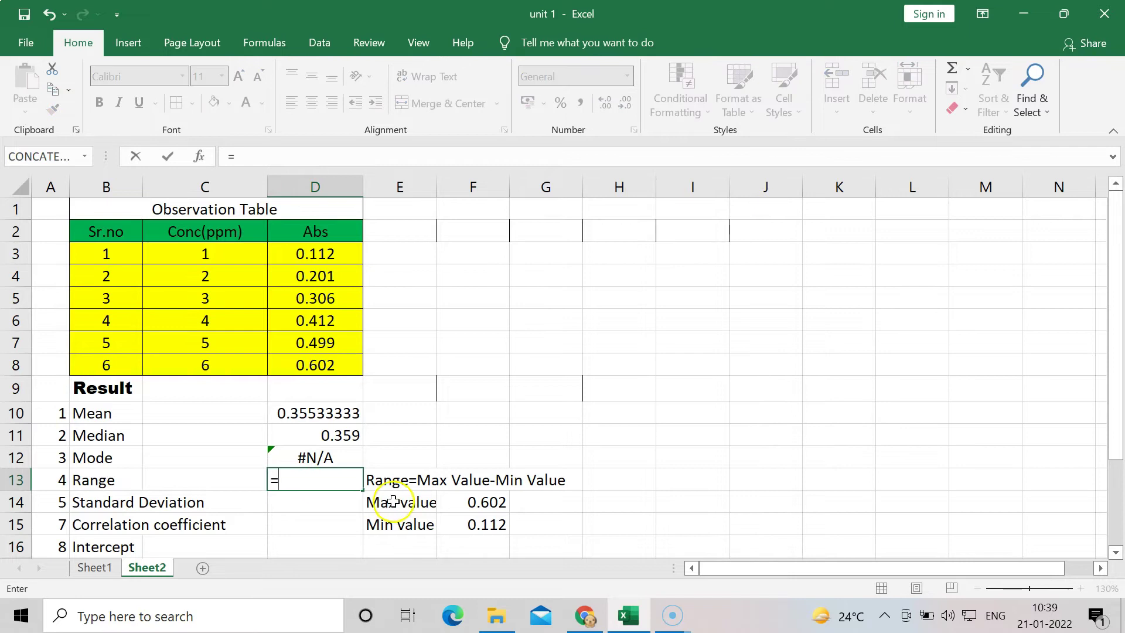
pyautogui.click(488, 504)
pyautogui.write('-')
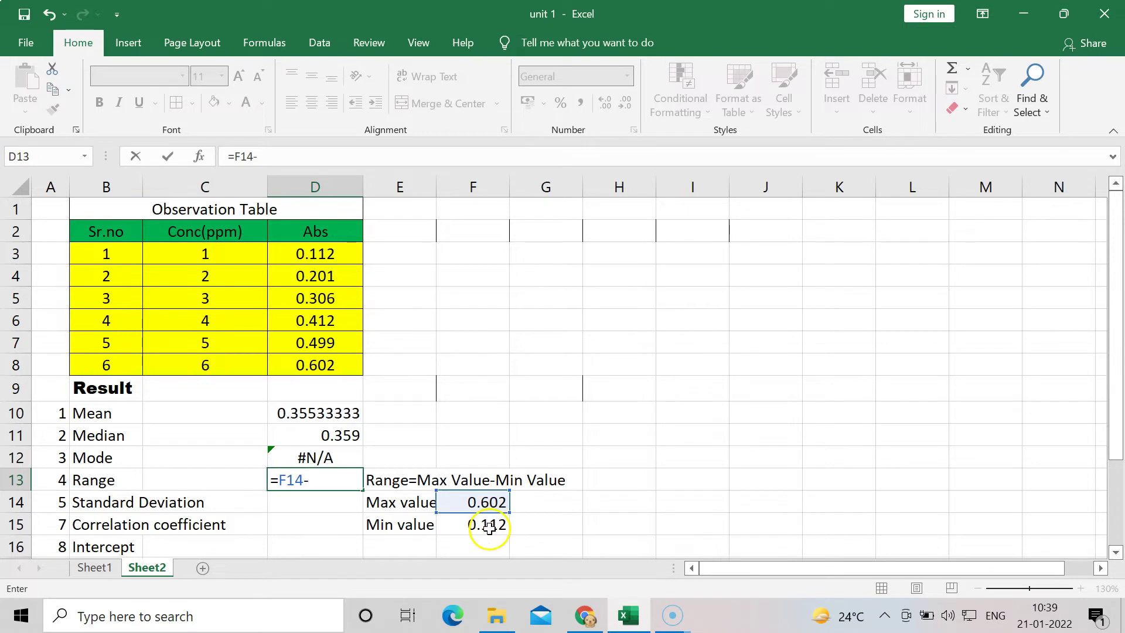
pyautogui.click(489, 527)
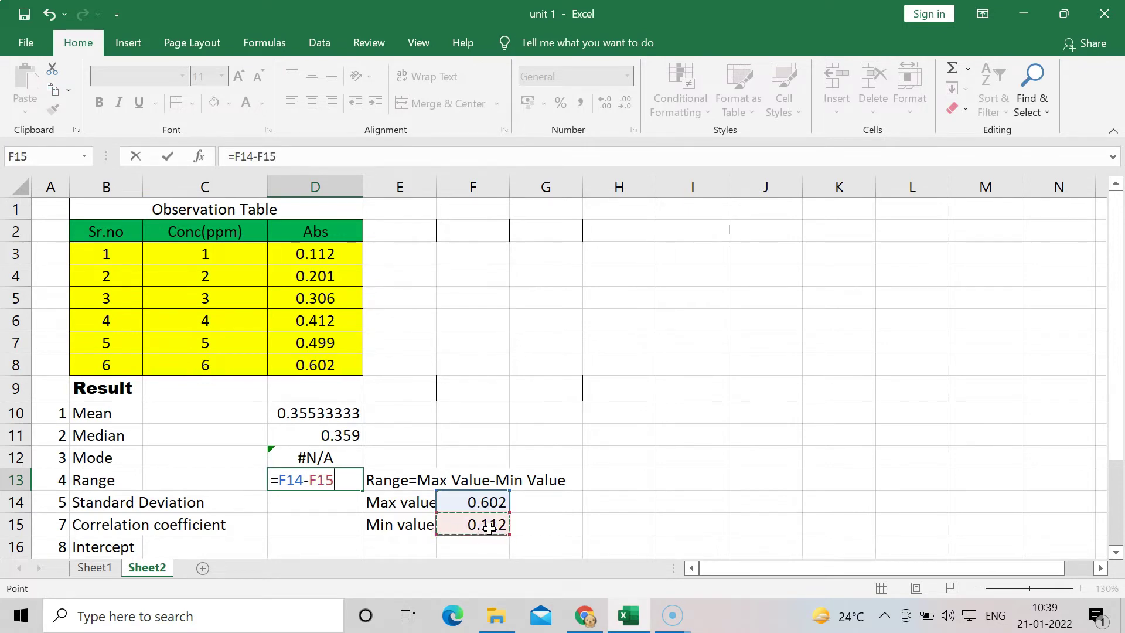
pyautogui.press('Return')
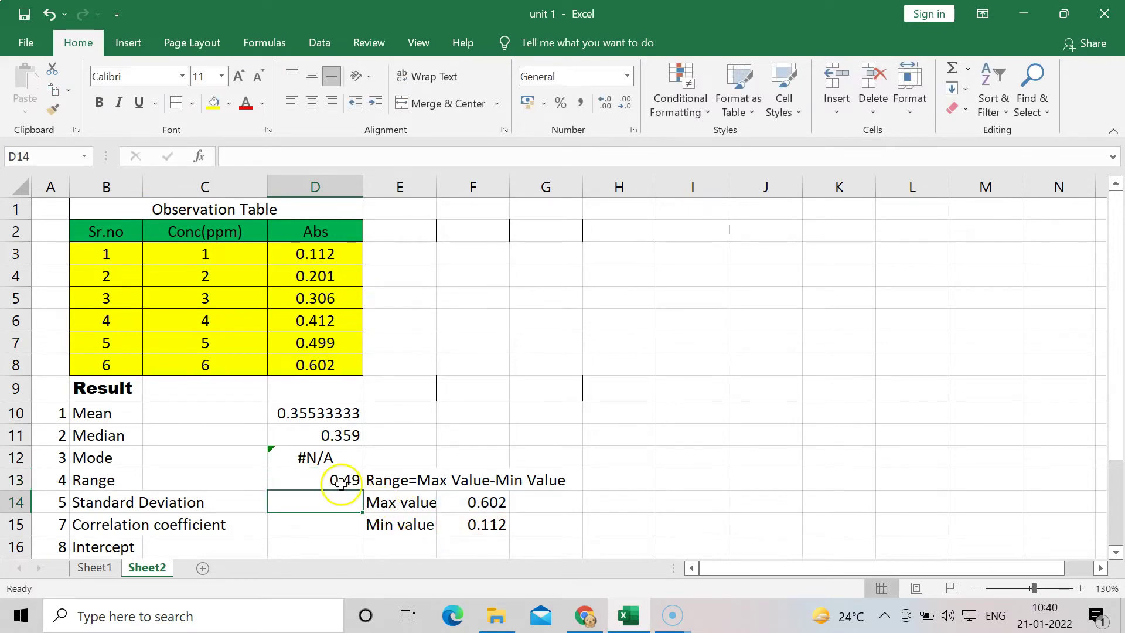
# Calculate the sample standard deviation of the absorbance values D3:D8 in cell D14 with the STDEV.S function.
pyautogui.click(317, 505)
pyautogui.write('=')
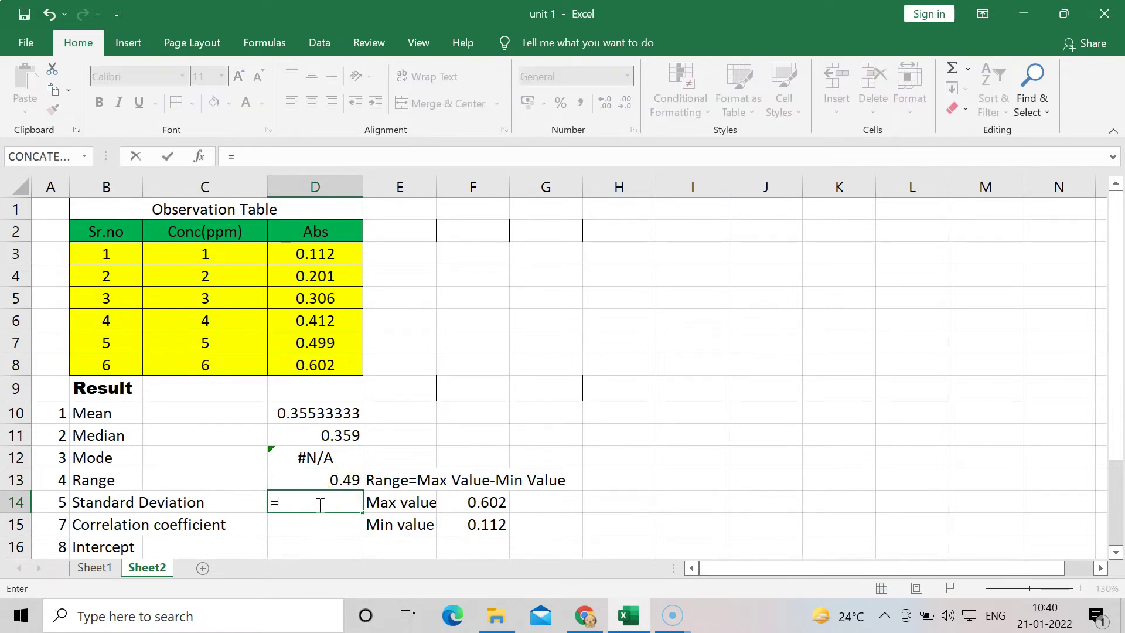
pyautogui.write('st')
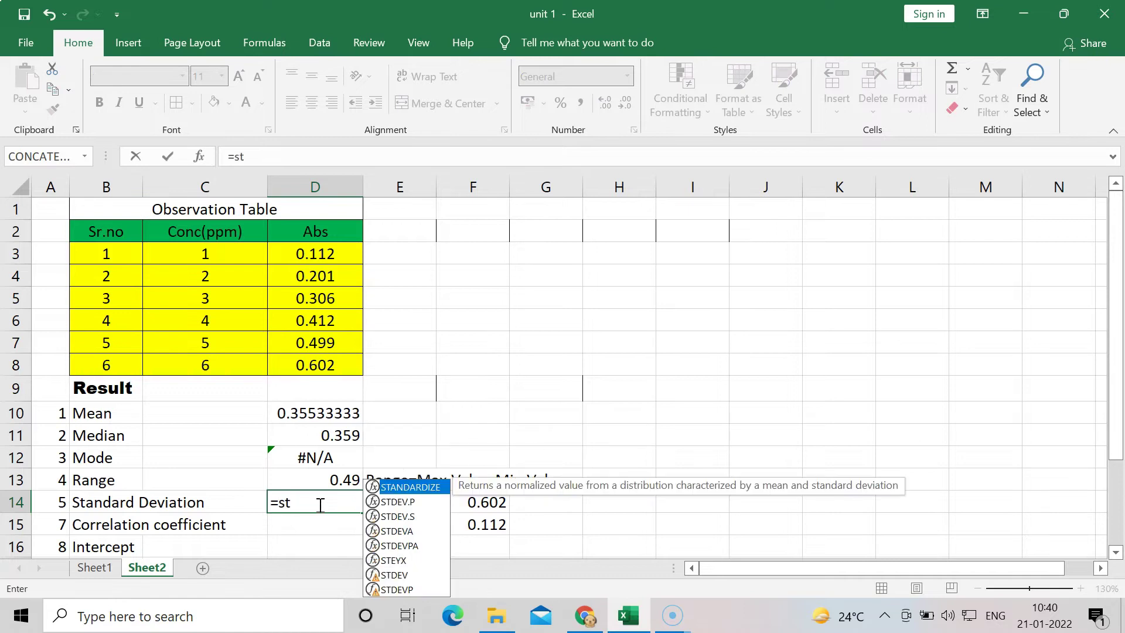
pyautogui.click(426, 503)
pyautogui.click(408, 504)
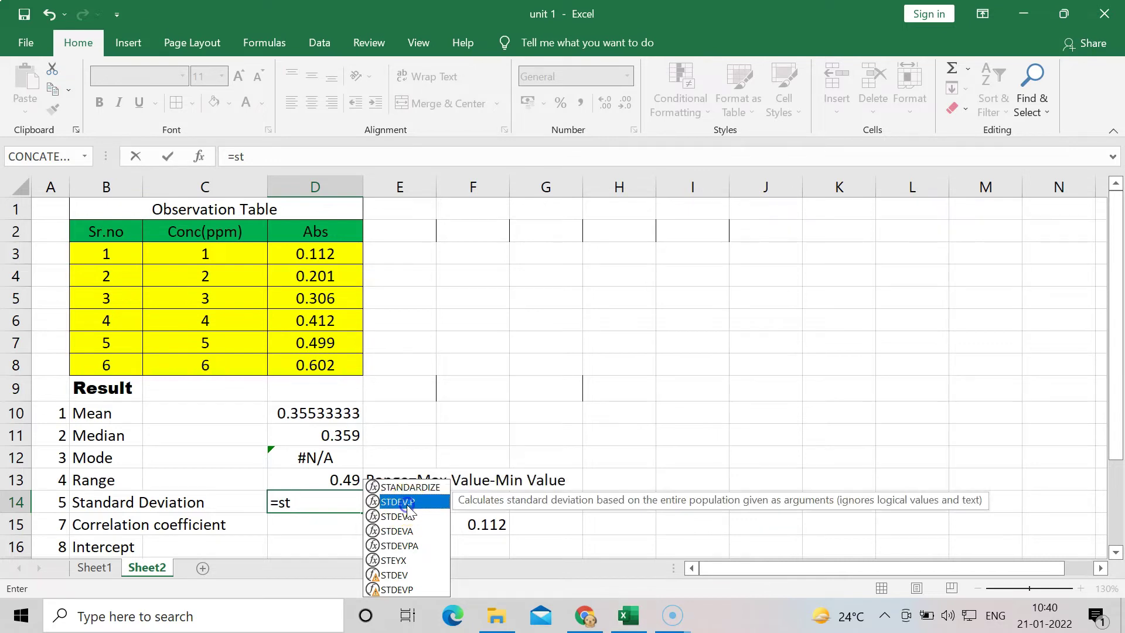
pyautogui.click(408, 520)
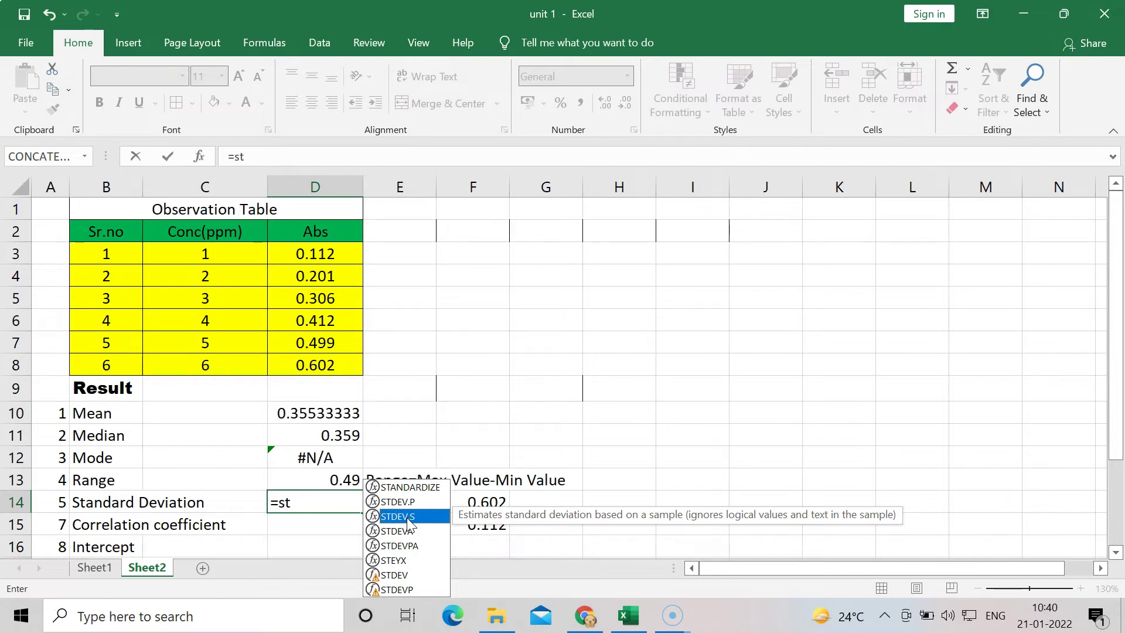
pyautogui.click(408, 521)
pyautogui.doubleClick(408, 521)
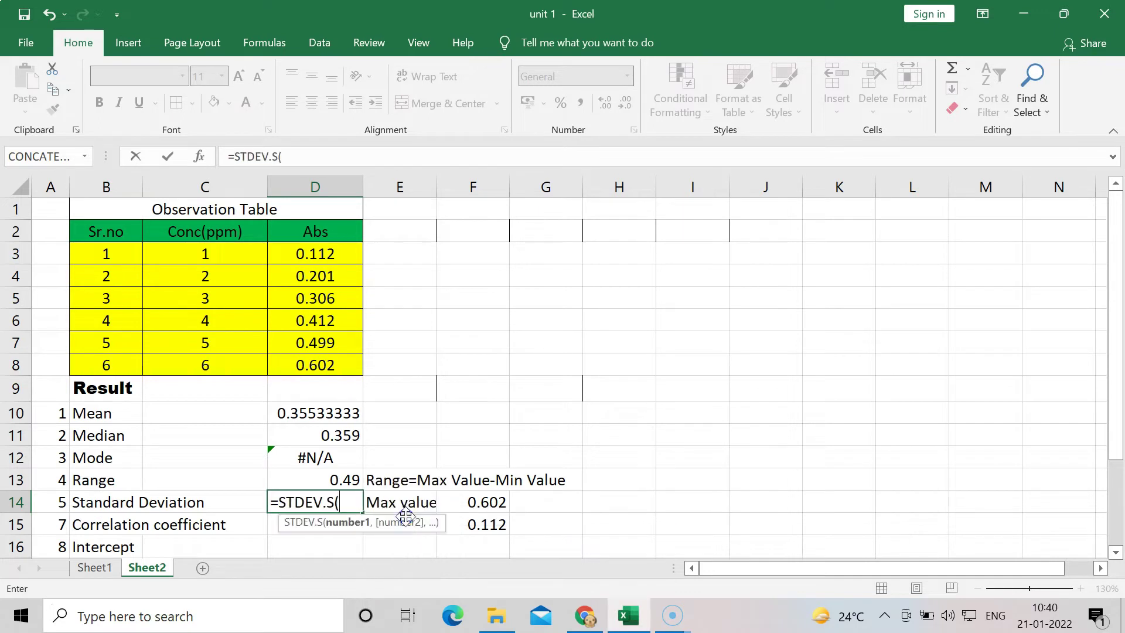
pyautogui.moveTo(316, 253); pyautogui.dragTo(316, 368)
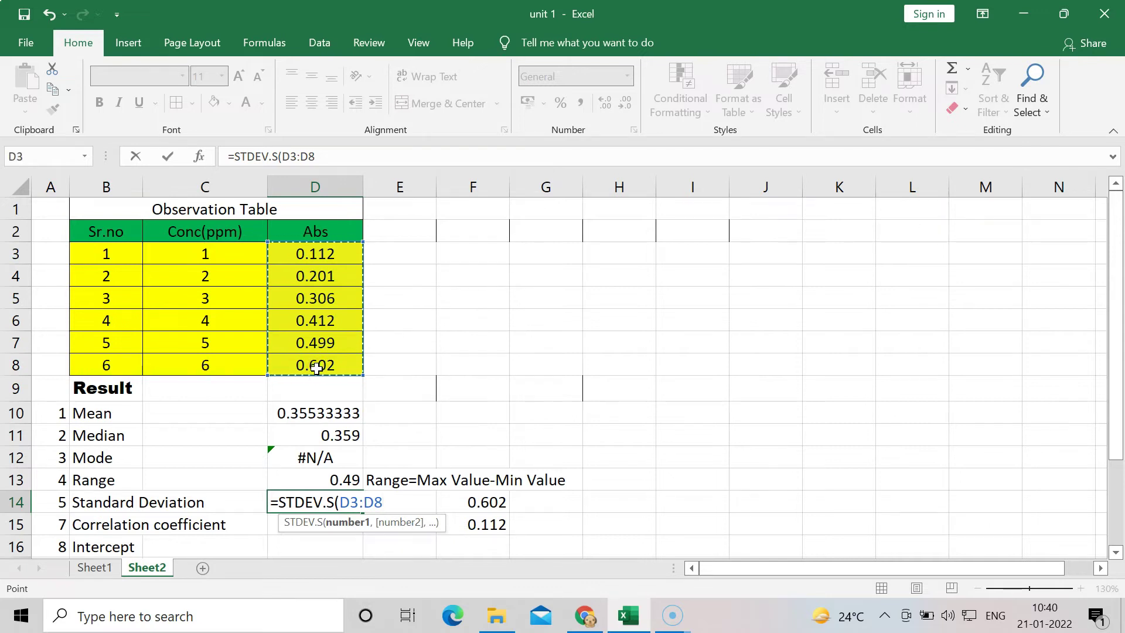
pyautogui.press('Return')
pyautogui.click(315, 526)
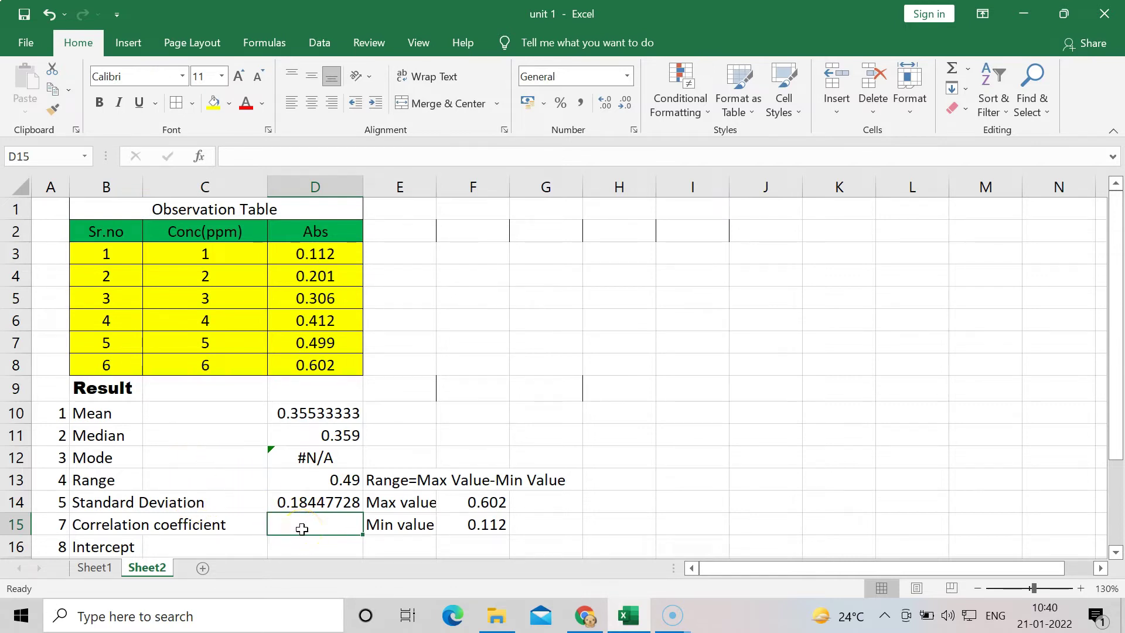
pyautogui.write('=')
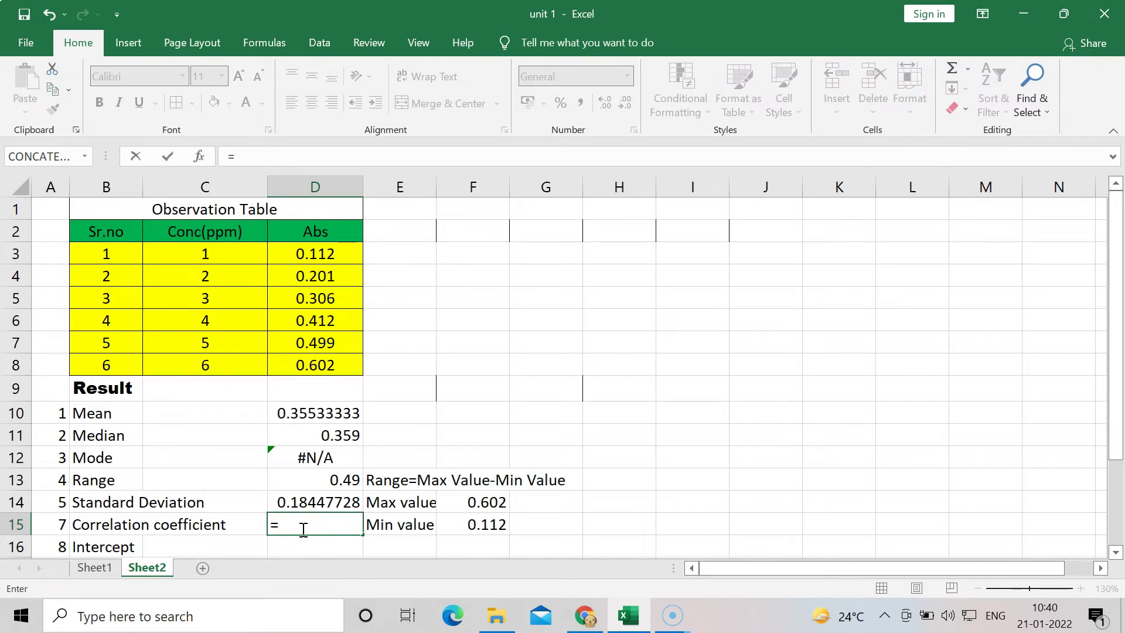
pyautogui.write('co')
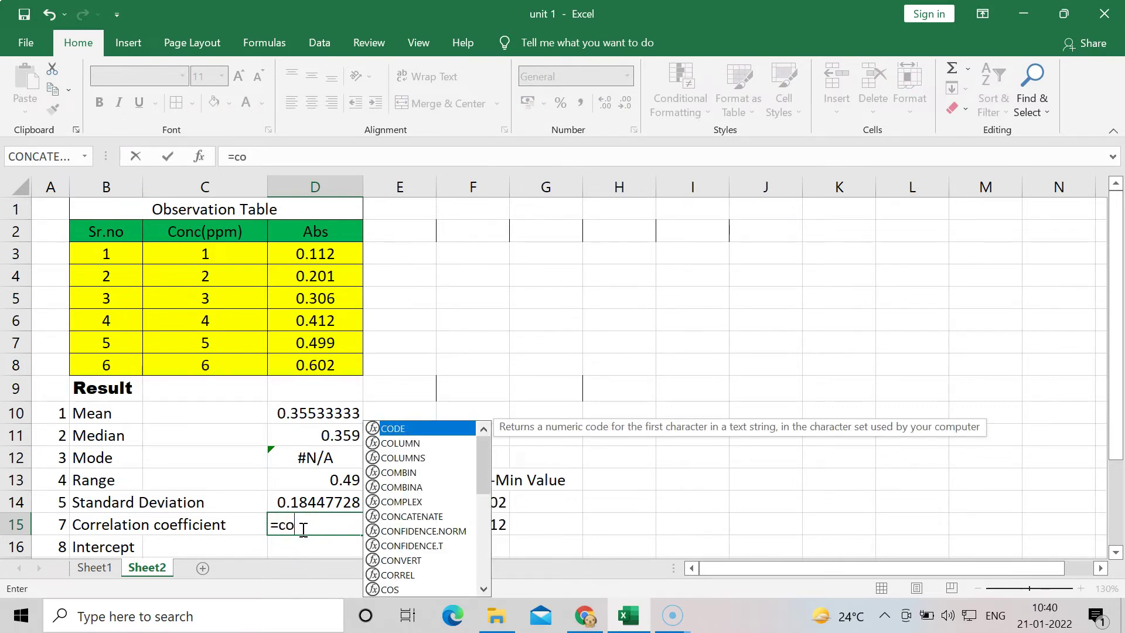
pyautogui.write('r')
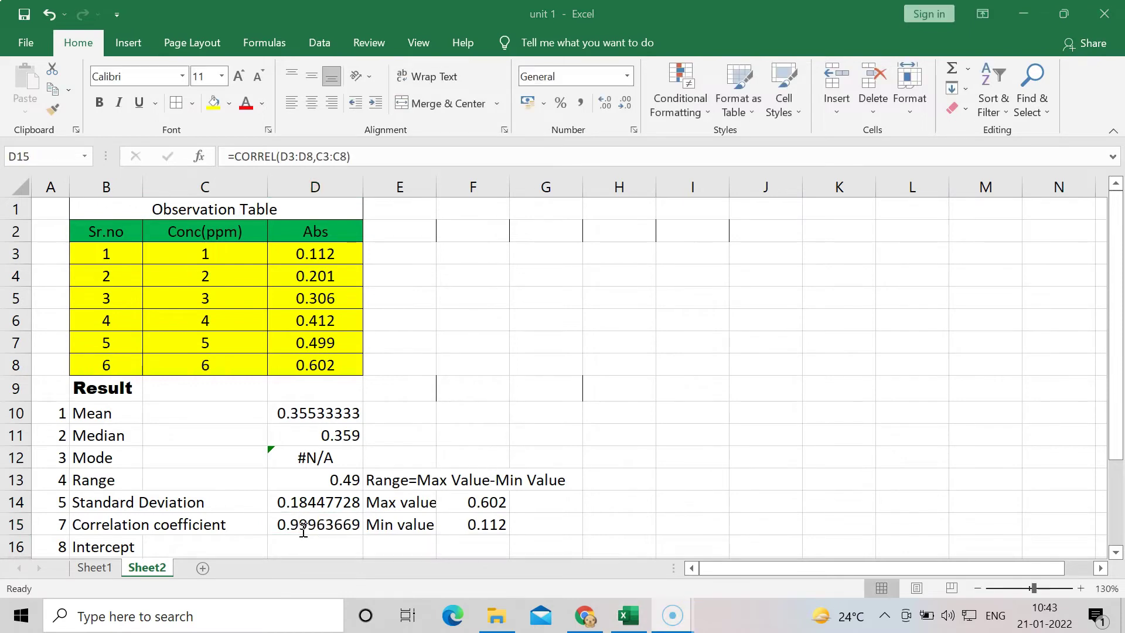
# Erase the correlation formula in cell D15, leaving only the equals sign for re-entry.
pyautogui.click(362, 158)
pyautogui.press('BackSpace')
pyautogui.press('BackSpace')
pyautogui.press('BackSpace')
pyautogui.press('BackSpace')
pyautogui.press('BackSpace')
pyautogui.press('BackSpace')
pyautogui.press('BackSpace')
pyautogui.press('BackSpace')
pyautogui.press('BackSpace')
pyautogui.press('BackSpace')
pyautogui.press('BackSpace')
pyautogui.press('BackSpace')
pyautogui.press('BackSpace')
pyautogui.press('BackSpace')
pyautogui.press('BackSpace')
pyautogui.press('BackSpace')
pyautogui.press('BackSpace')
pyautogui.press('BackSpace')
pyautogui.press('BackSpace')
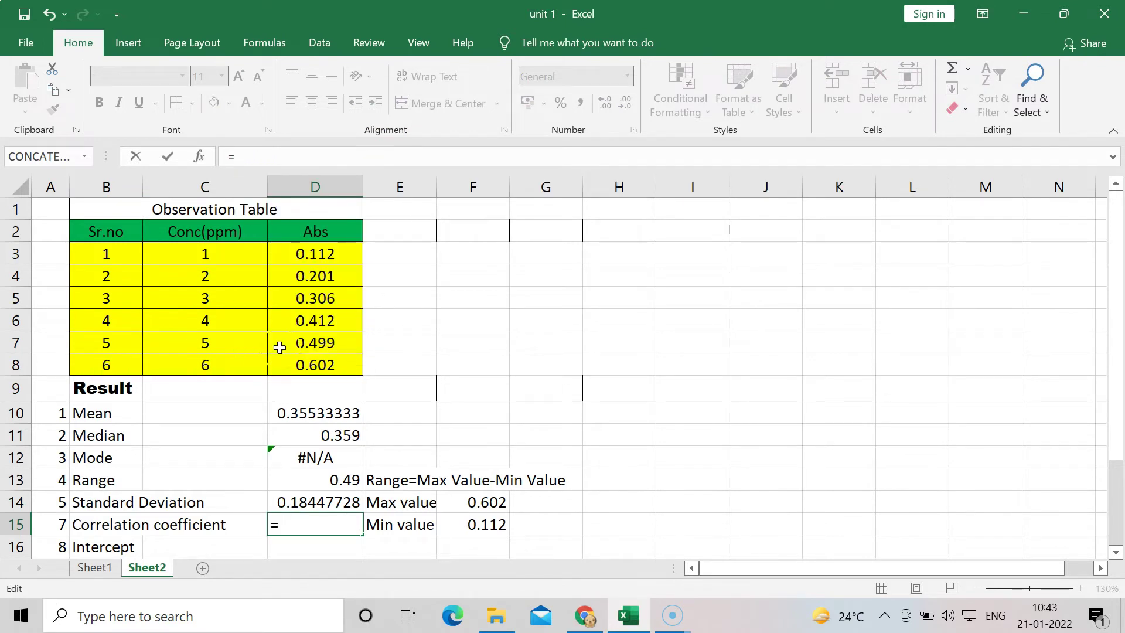
# Calculate the correlation coefficient of absorbance D3:D8 and concentration C3:C8 in cell D15 with the CORREL function.
pyautogui.click(279, 524)
pyautogui.write('co')
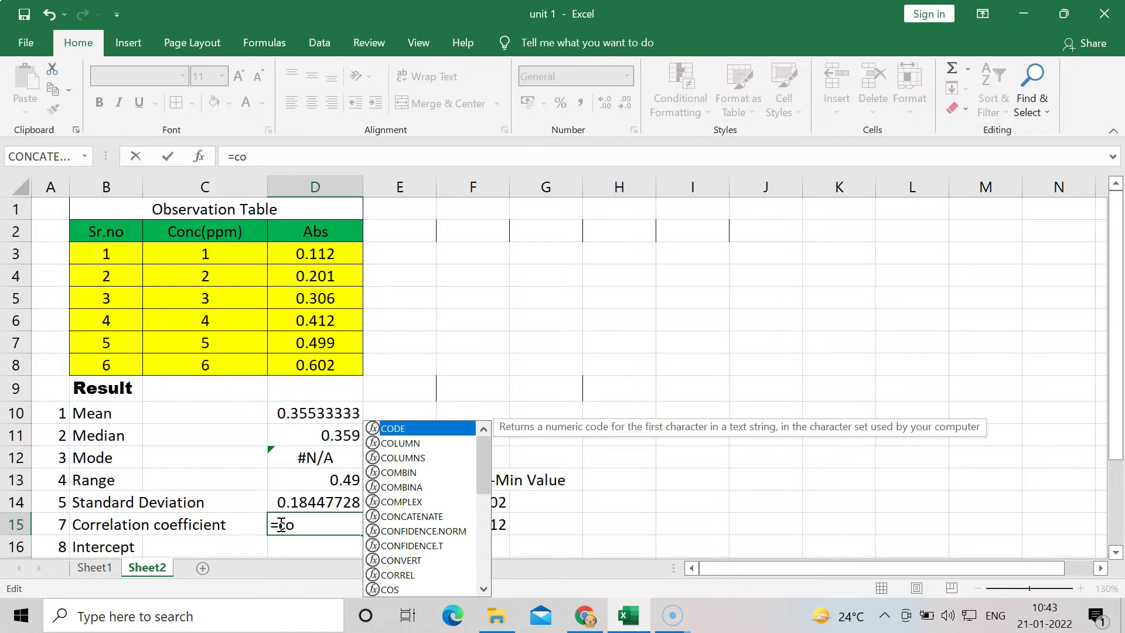
pyautogui.write('rr')
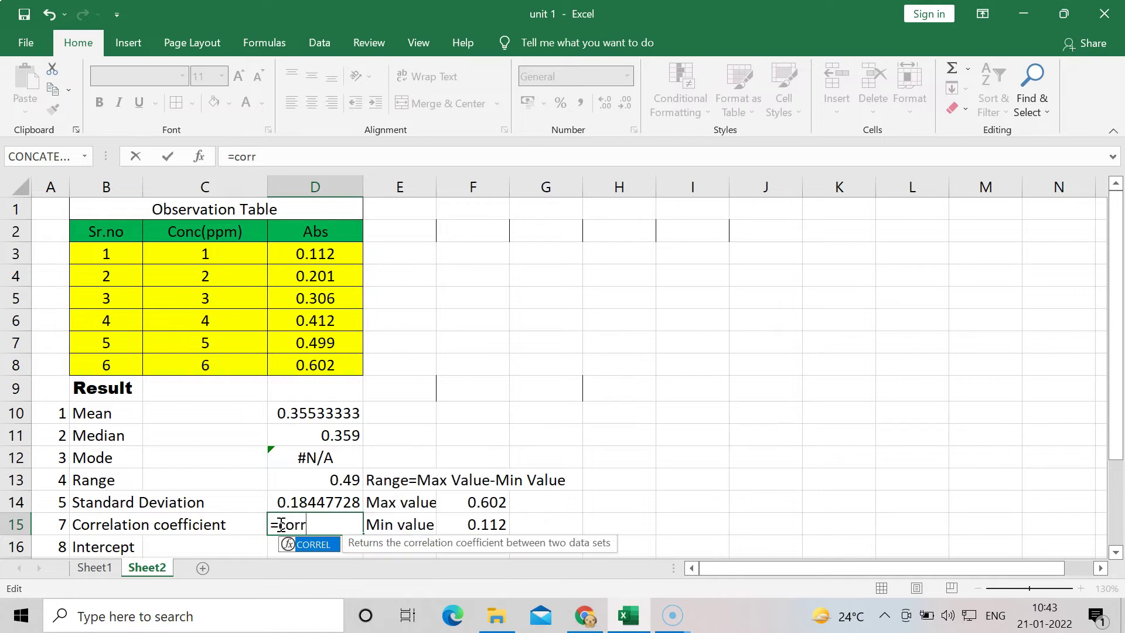
pyautogui.doubleClick(322, 544)
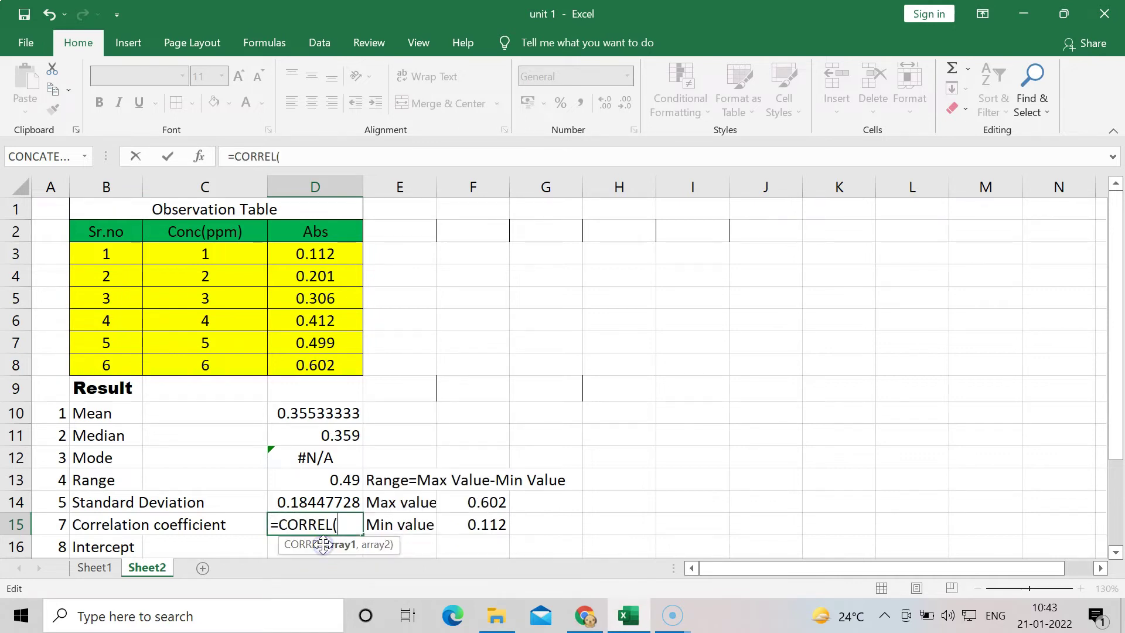
pyautogui.click(306, 250)
pyautogui.moveTo(307, 250); pyautogui.dragTo(307, 367)
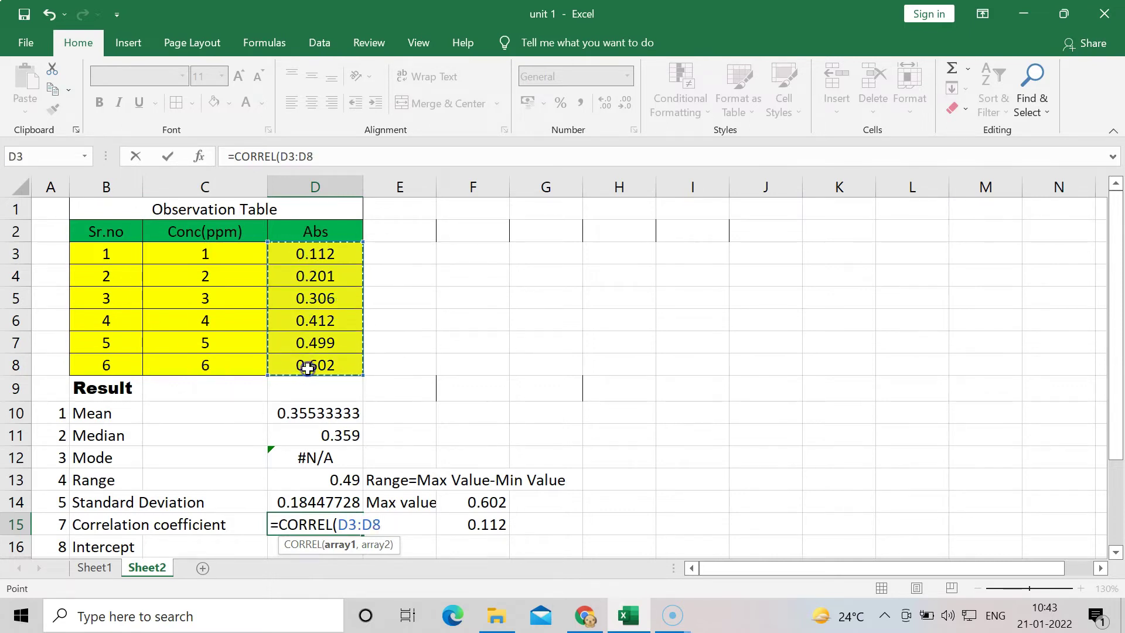
pyautogui.write(',')
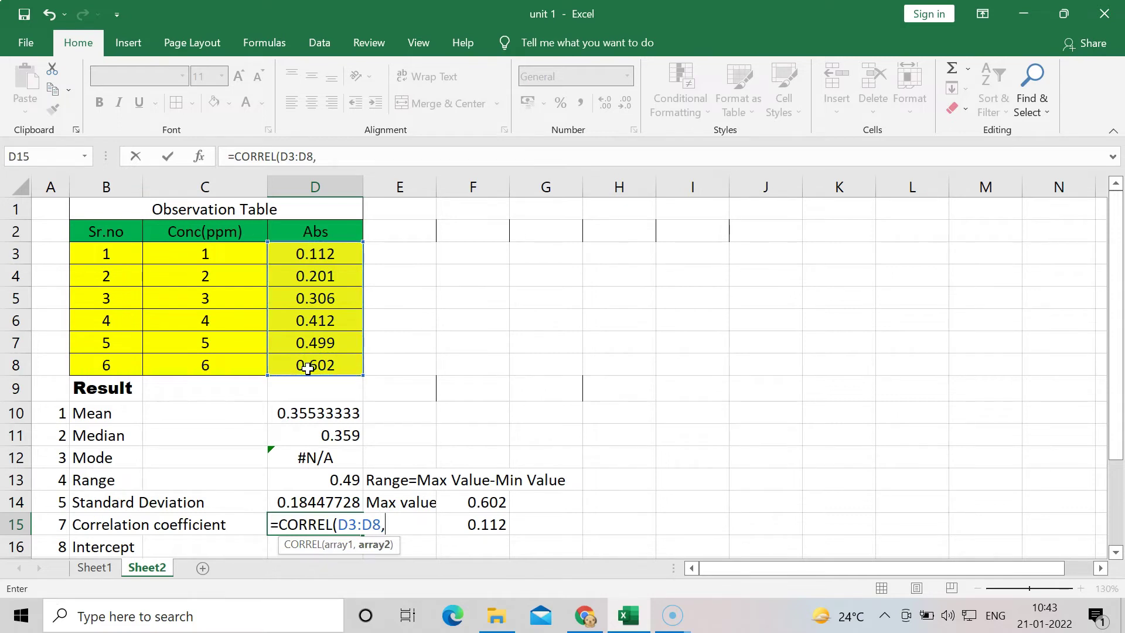
pyautogui.moveTo(211, 253); pyautogui.dragTo(217, 369)
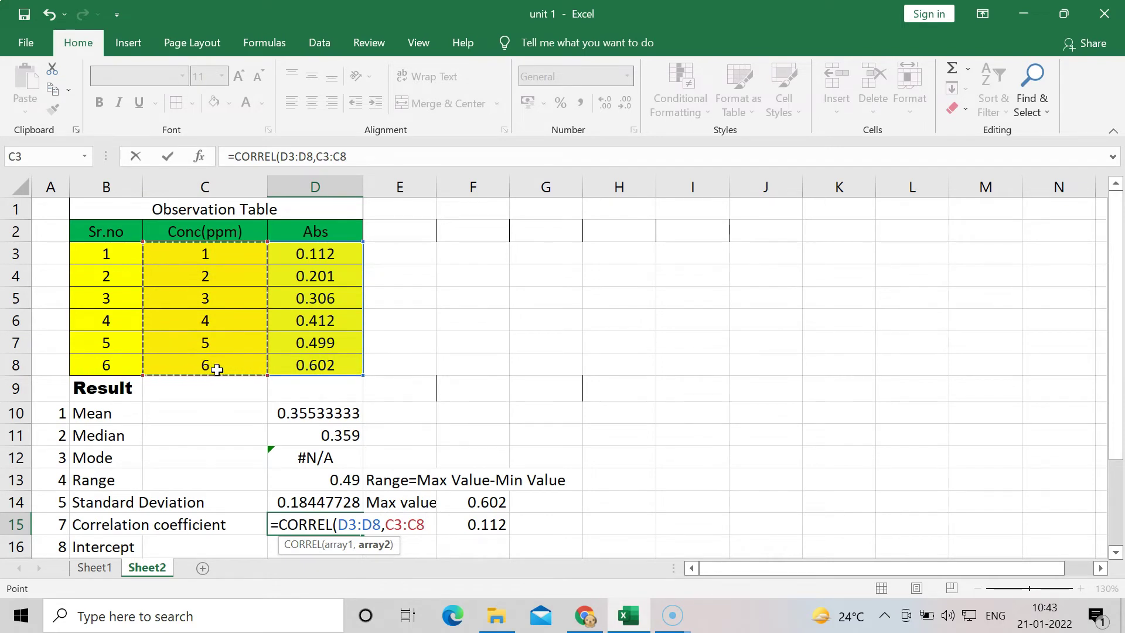
pyautogui.write(')')
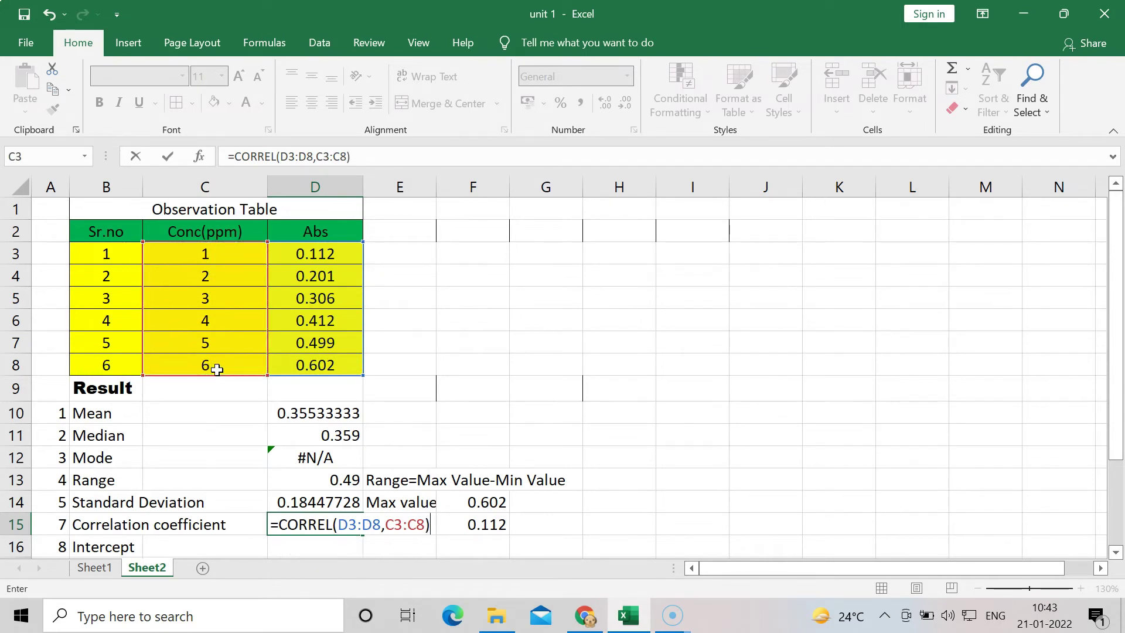
pyautogui.press('Return')
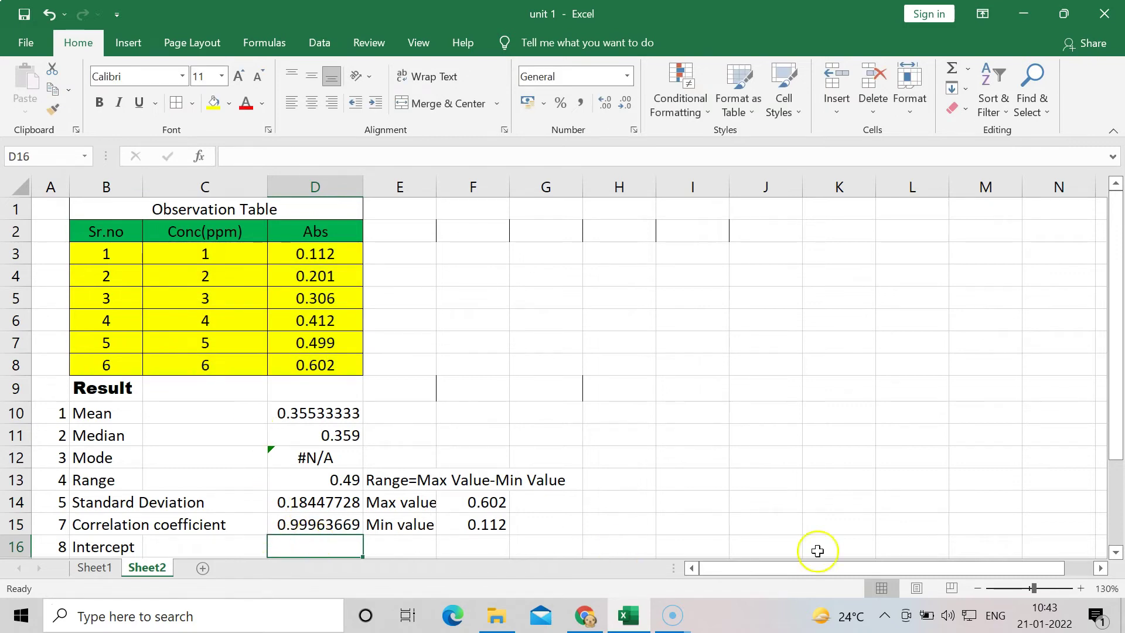
# Calculate the intercept in cell D16 with the INTERCEPT function, using absorbance D3:D8 as known ys and concentration C3:C8 as known xs.
pyautogui.click(975, 588)
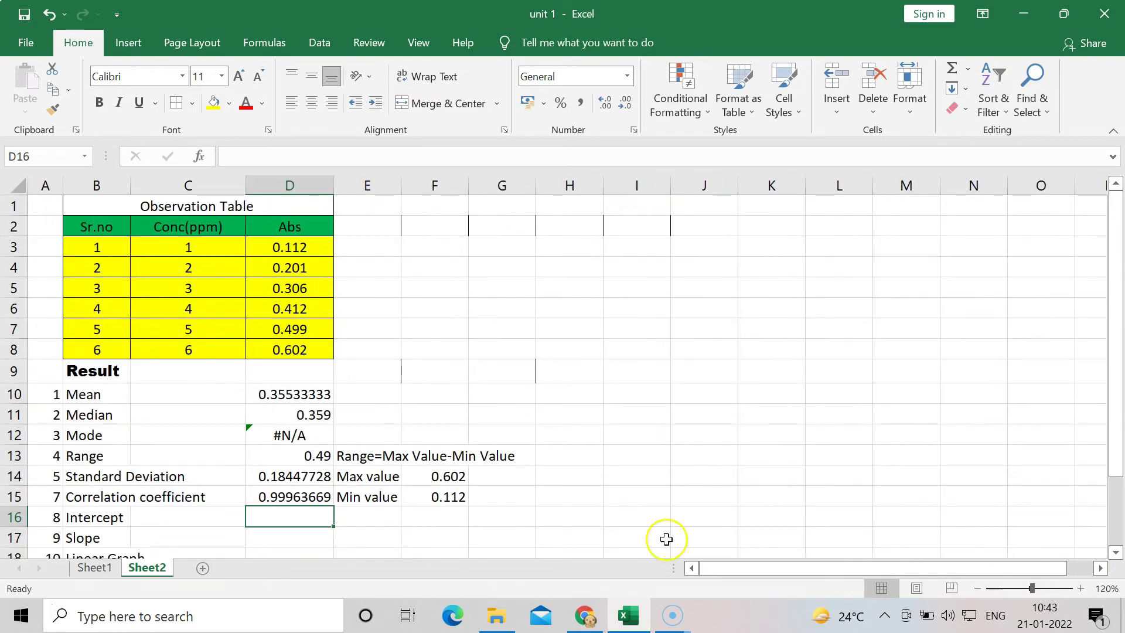
pyautogui.write('=')
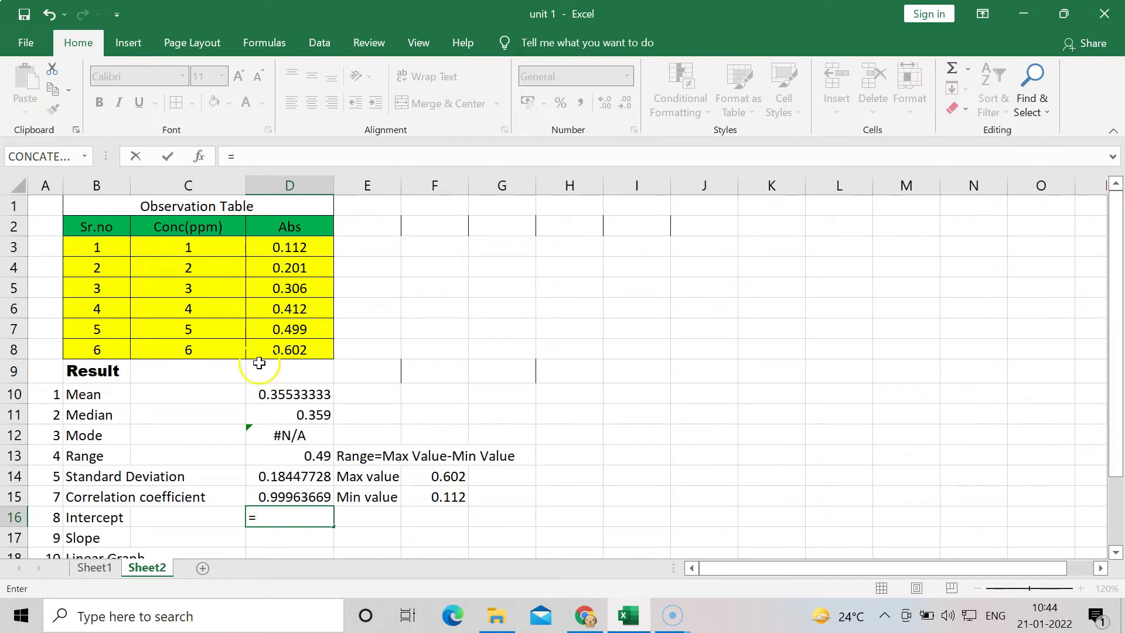
pyautogui.write('in')
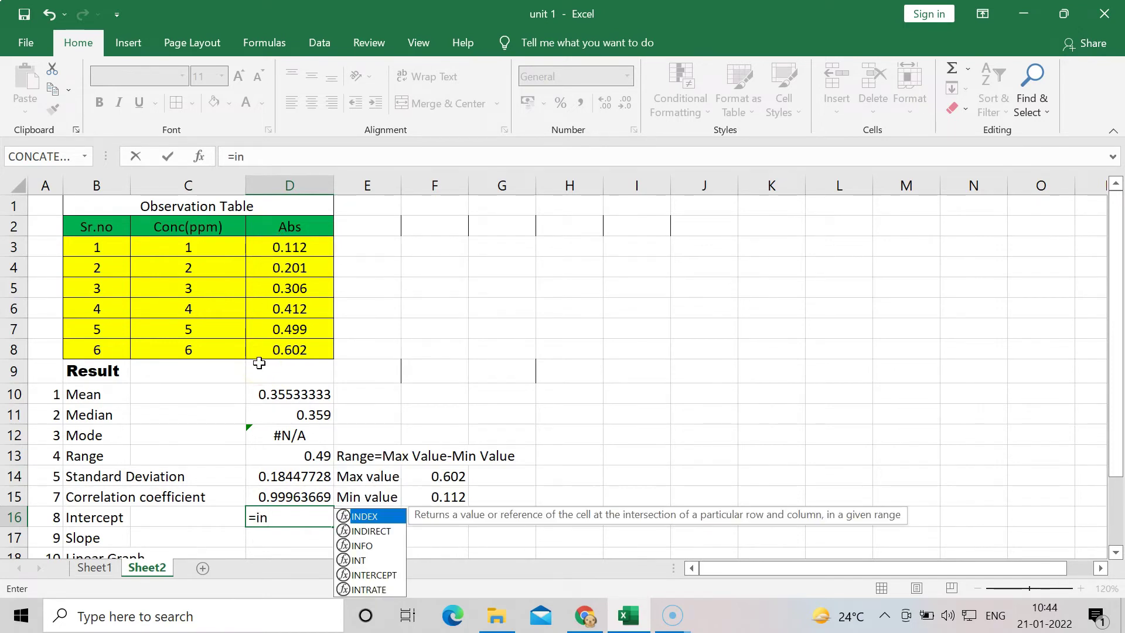
pyautogui.click(373, 576)
pyautogui.doubleClick(370, 575)
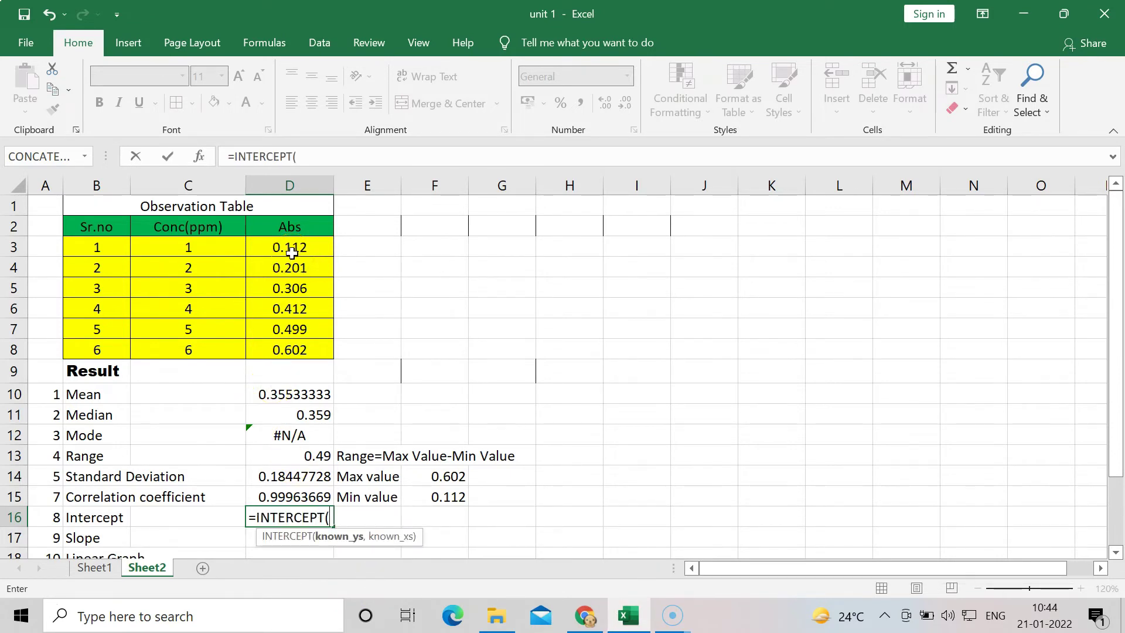
pyautogui.click(22, 612)
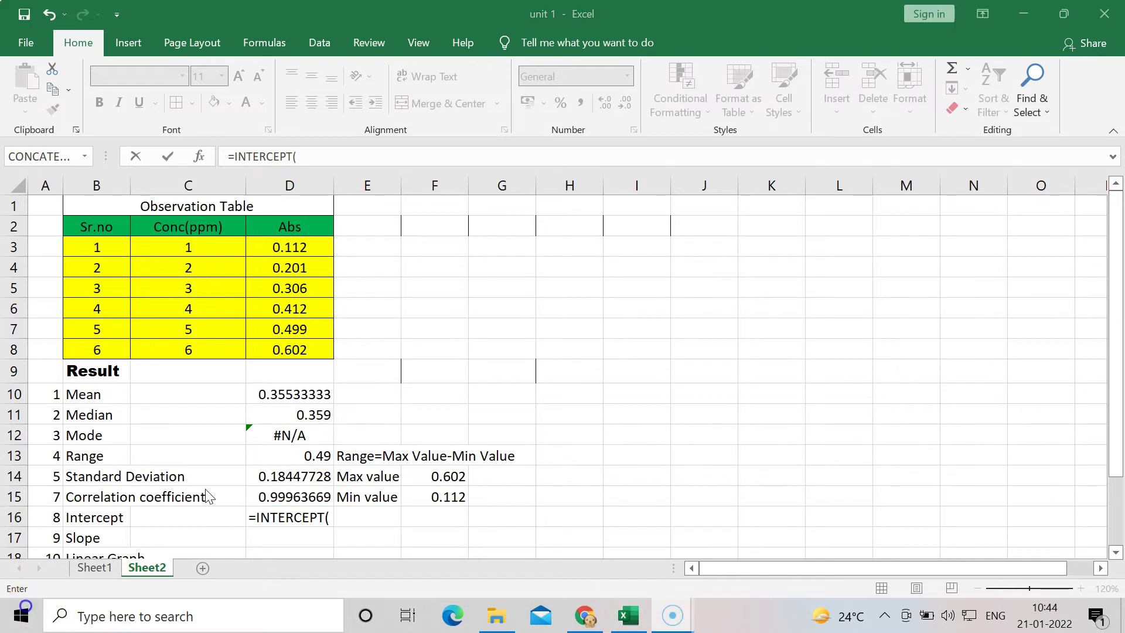
pyautogui.click(329, 520)
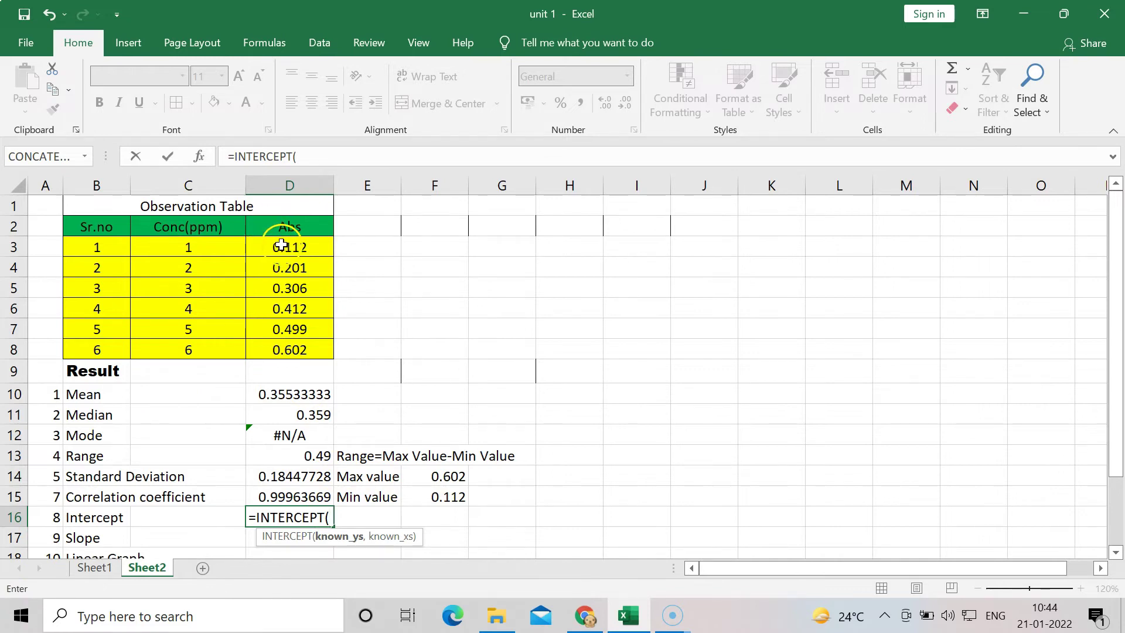
pyautogui.moveTo(282, 245); pyautogui.dragTo(281, 349)
pyautogui.write(',')
pyautogui.moveTo(193, 248); pyautogui.dragTo(192, 358)
pyautogui.write(')')
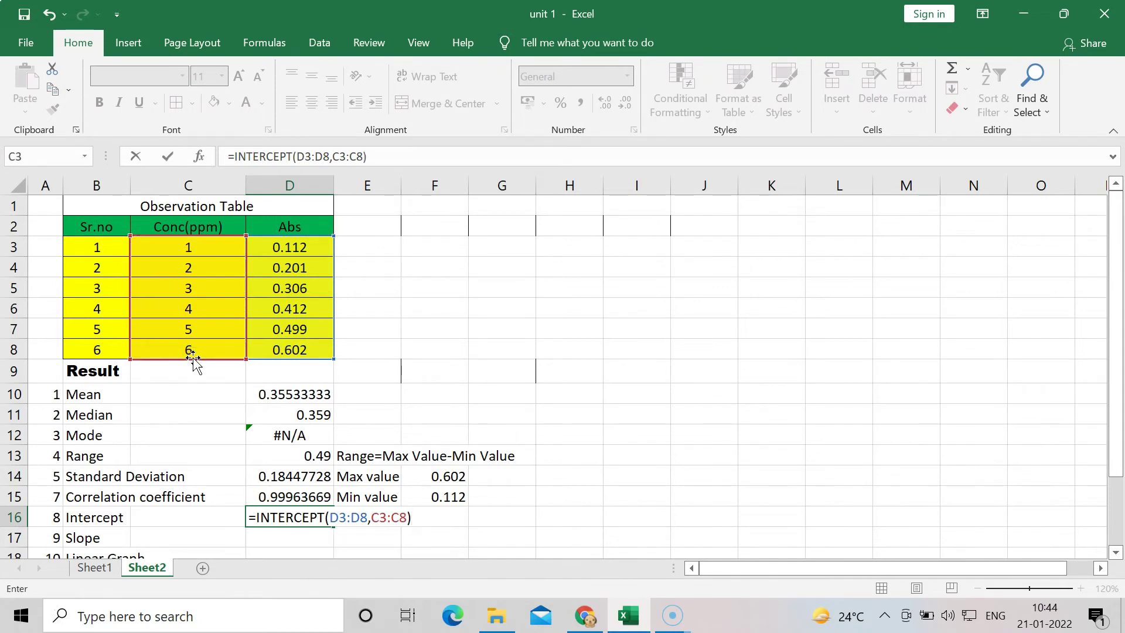
pyautogui.press('Return')
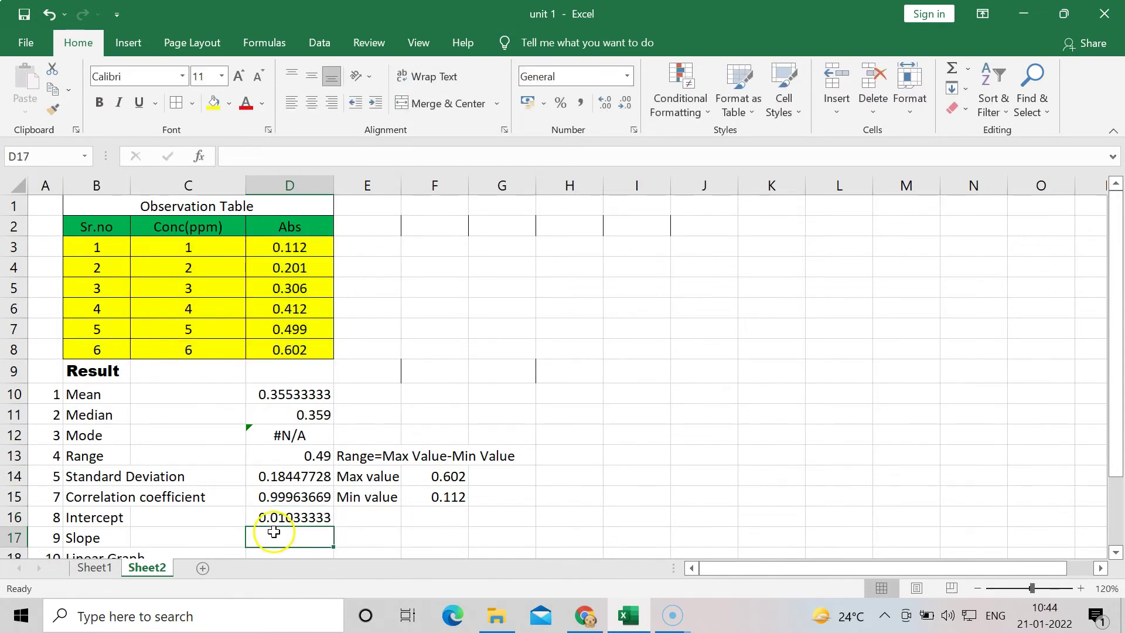
# Calculate the slope of absorbance against concentration in cell D17 with the SLOPE function.
pyautogui.write('=')
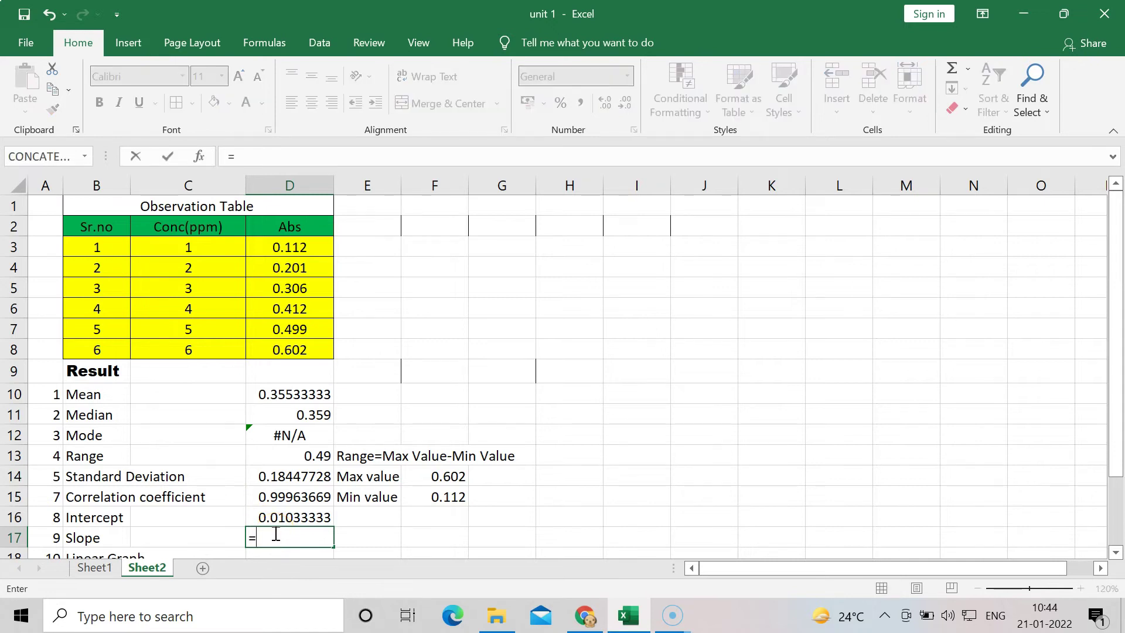
pyautogui.write('sl')
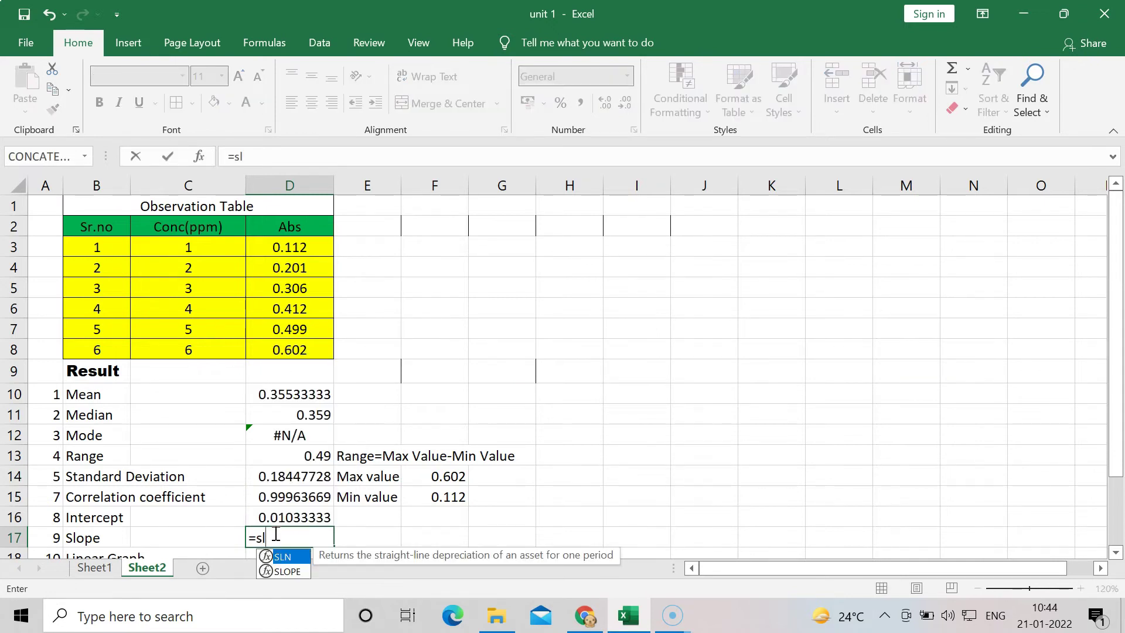
pyautogui.doubleClick(287, 571)
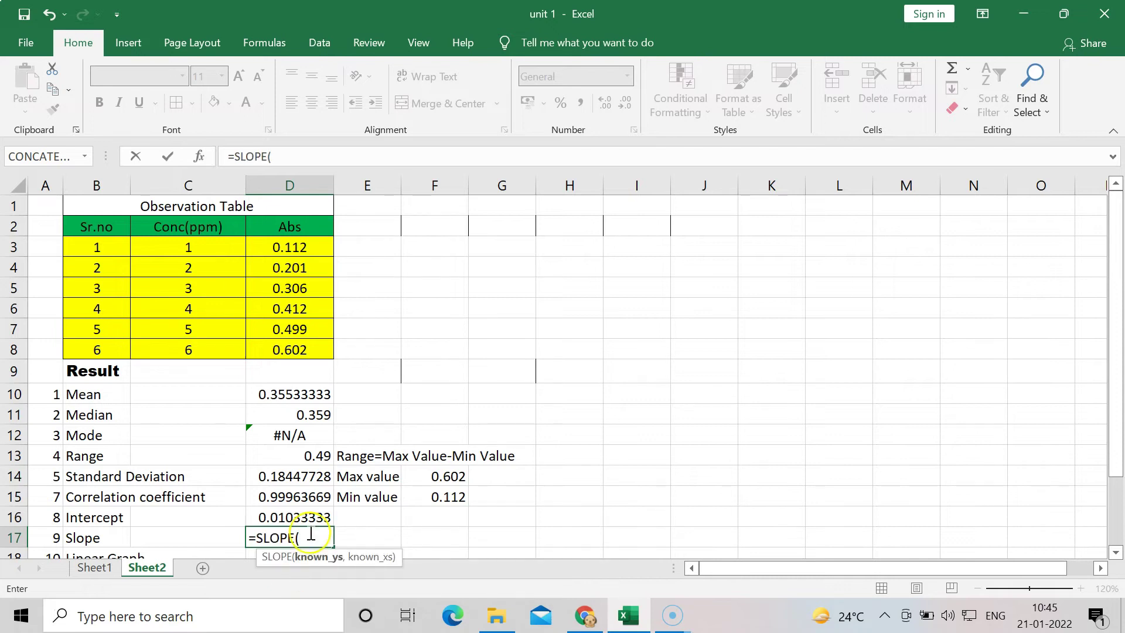
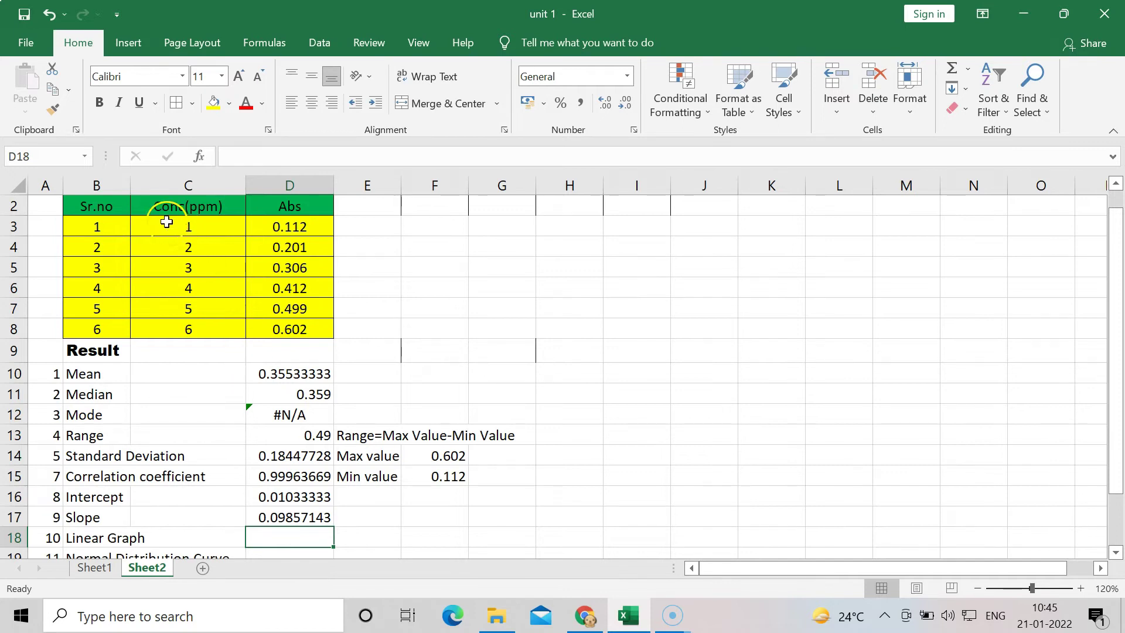
# Insert a markers-only scatter chart from the Conc(ppm) and Abs columns, range C2:D8 including the headers.
pyautogui.moveTo(166, 206); pyautogui.dragTo(296, 329)
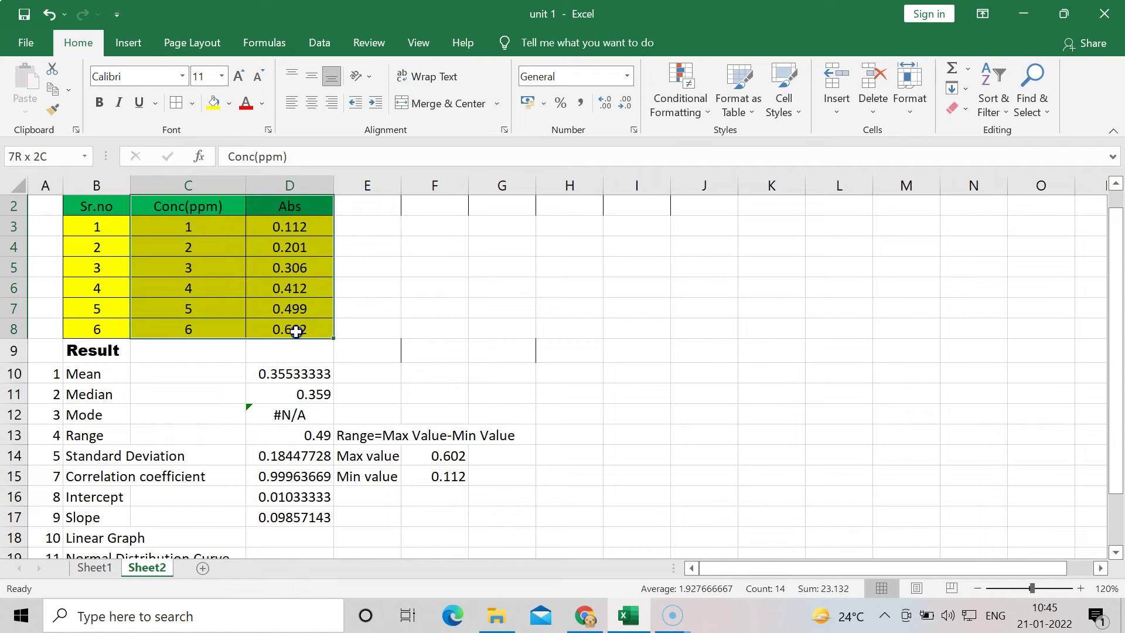
pyautogui.moveTo(296, 330); pyautogui.dragTo(296, 330)
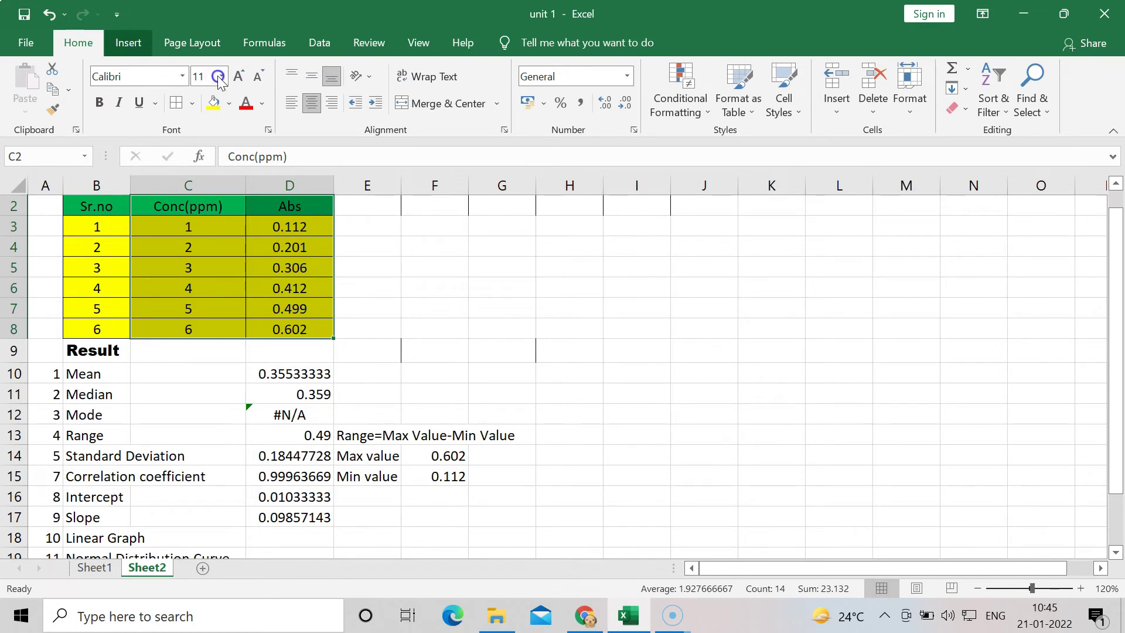
pyautogui.click(129, 42)
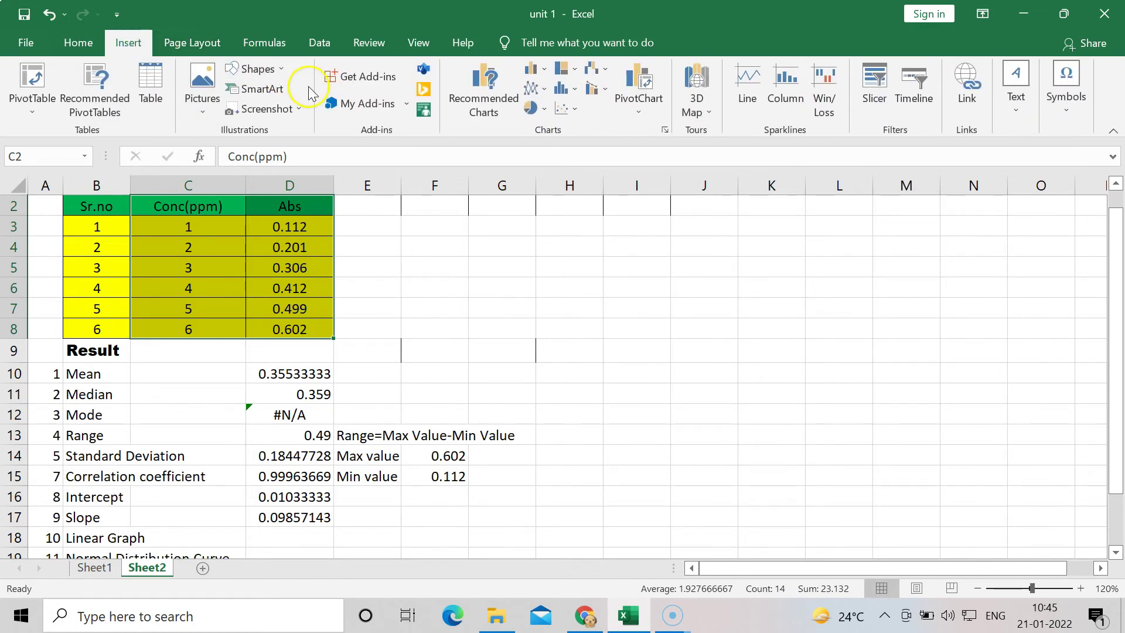
pyautogui.click(567, 112)
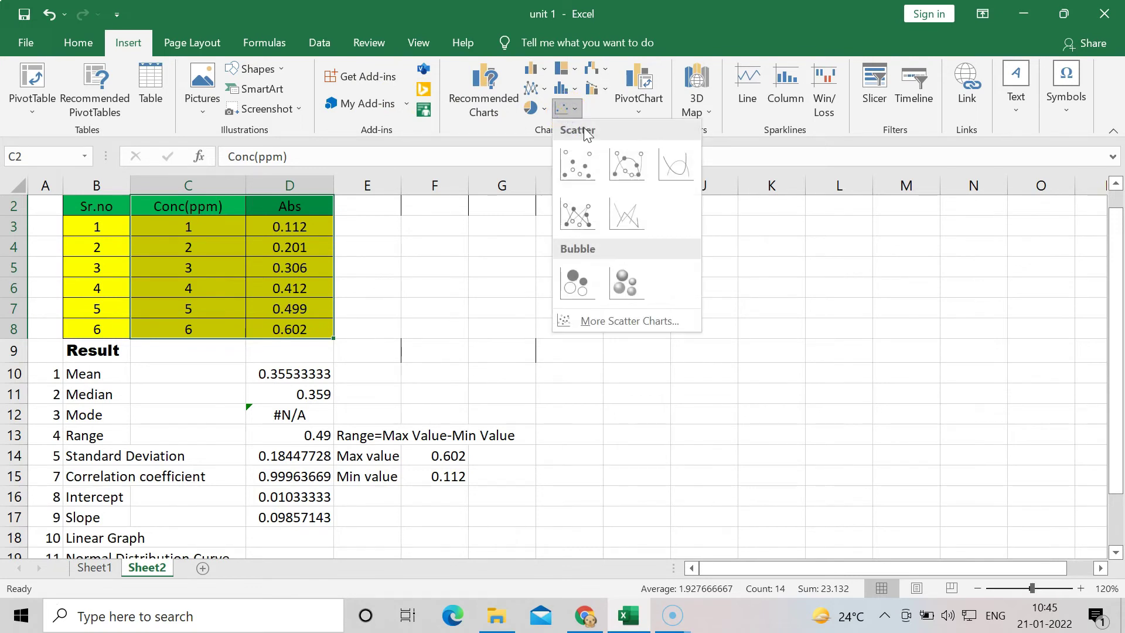
pyautogui.click(579, 164)
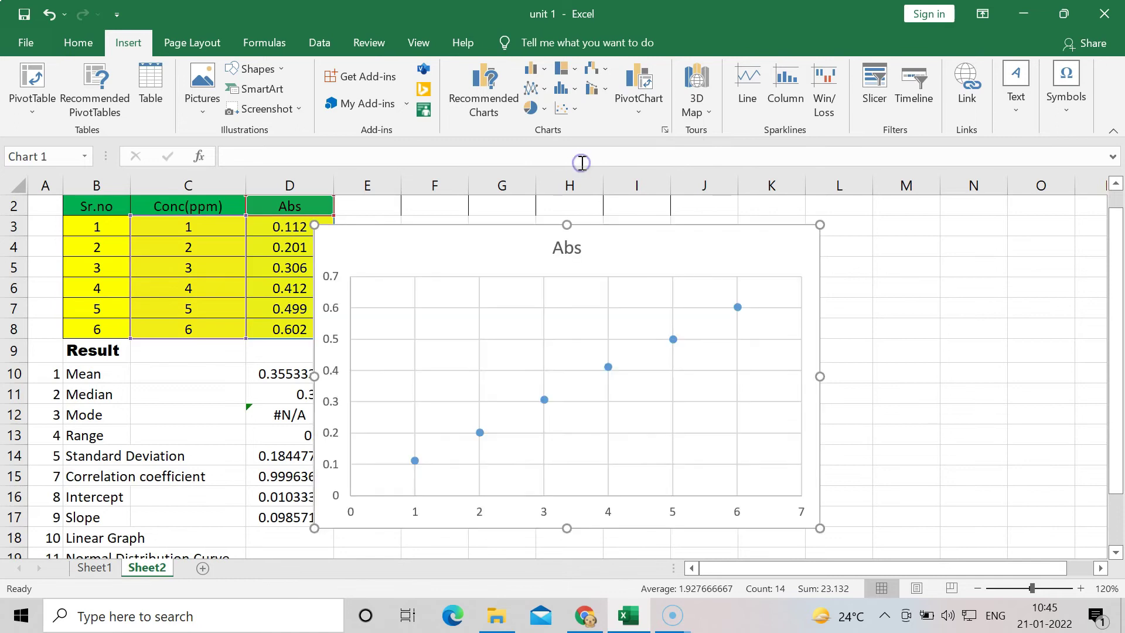
# Add a linear trendline to the Abs data series in the scatter chart.
pyautogui.click(738, 308)
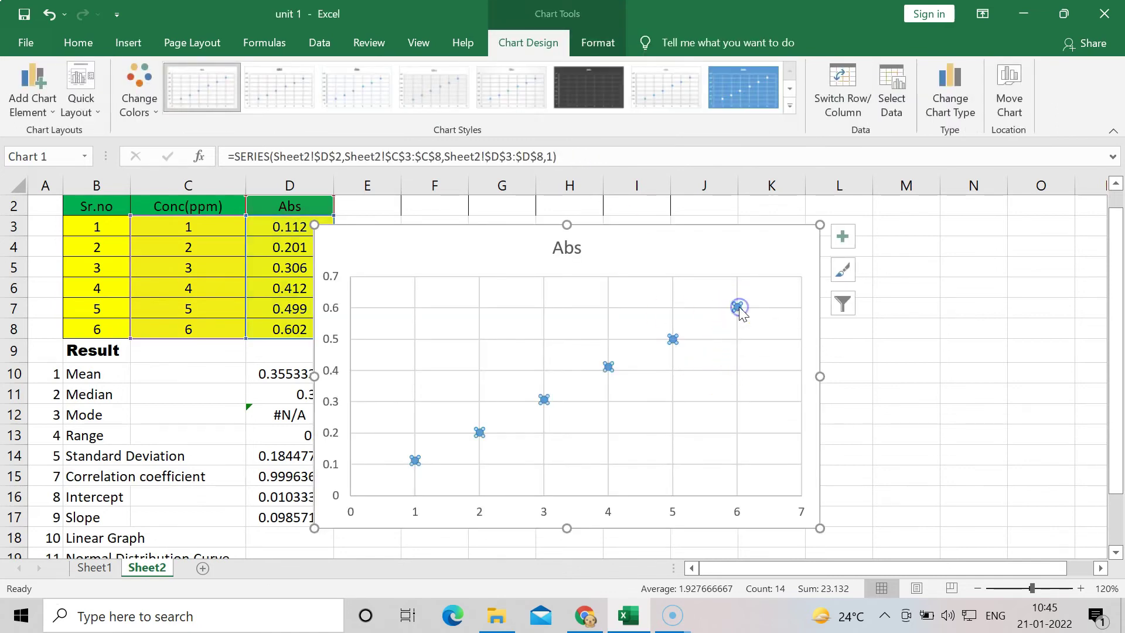
pyautogui.rightClick(738, 307)
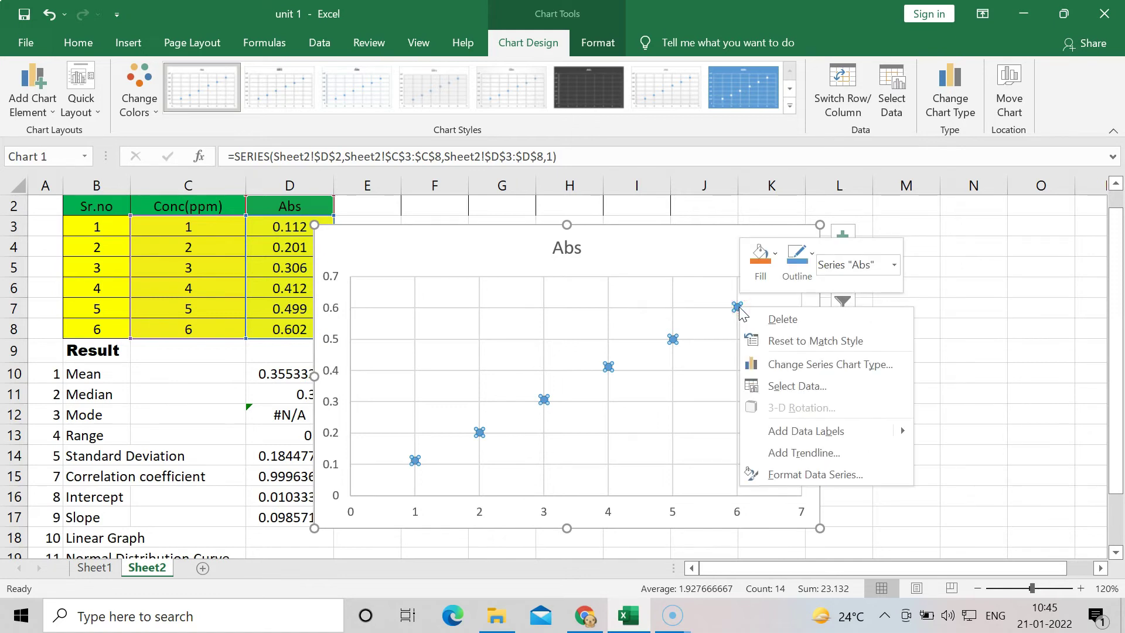
pyautogui.click(795, 455)
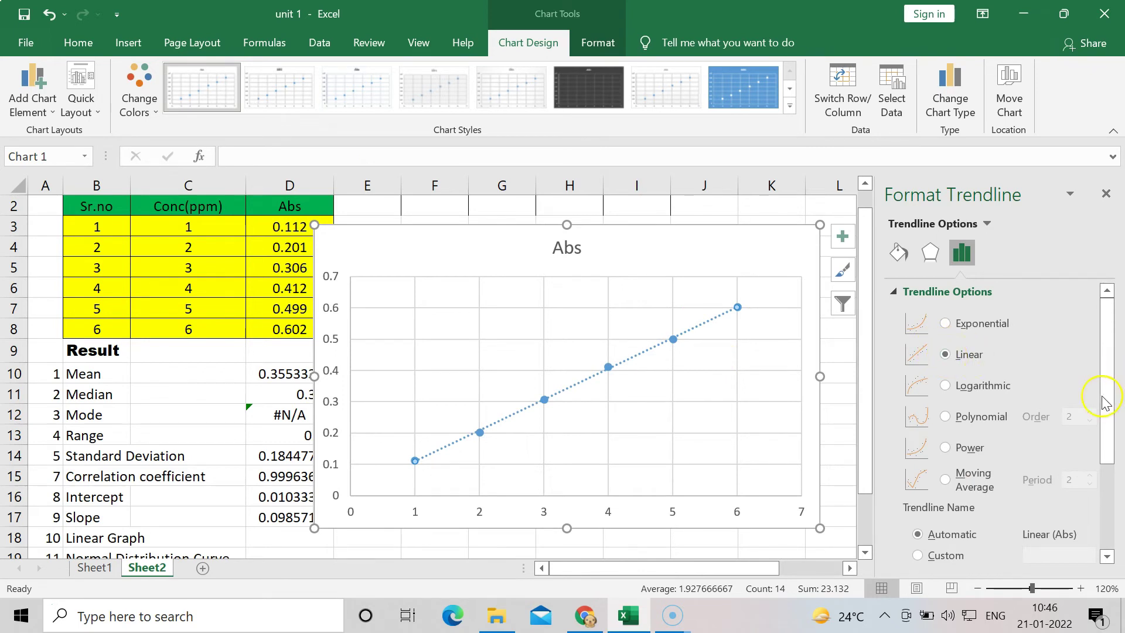
# Set the trendline's intercept to 0.0 and display its equation and R-squared value on the chart.
pyautogui.moveTo(1107, 417); pyautogui.dragTo(1104, 527)
pyautogui.click(908, 500)
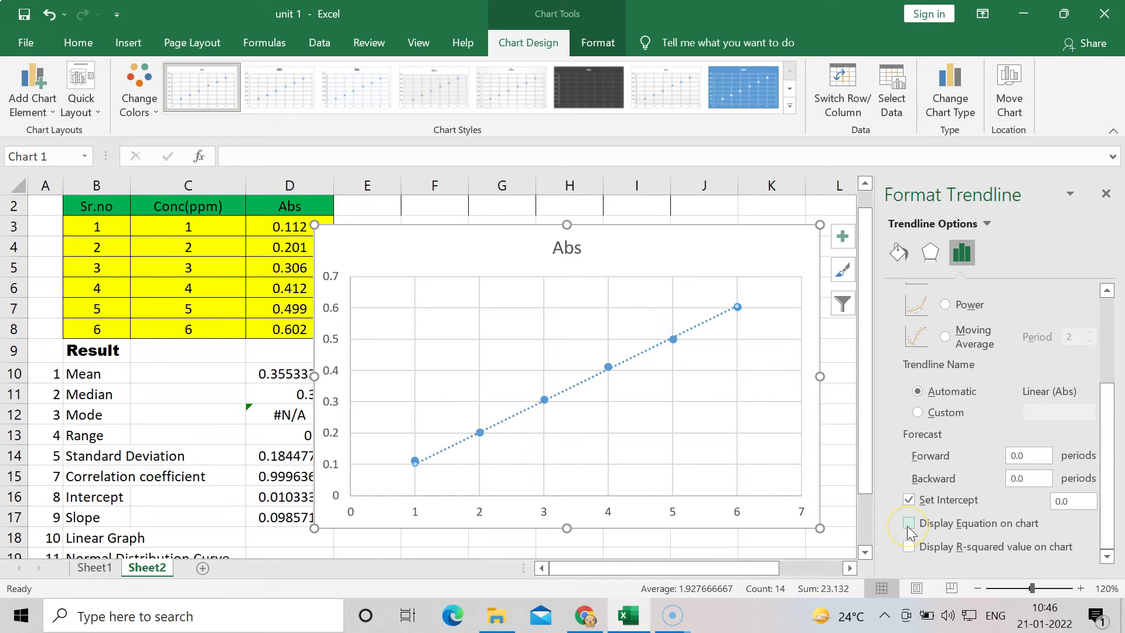
pyautogui.click(908, 524)
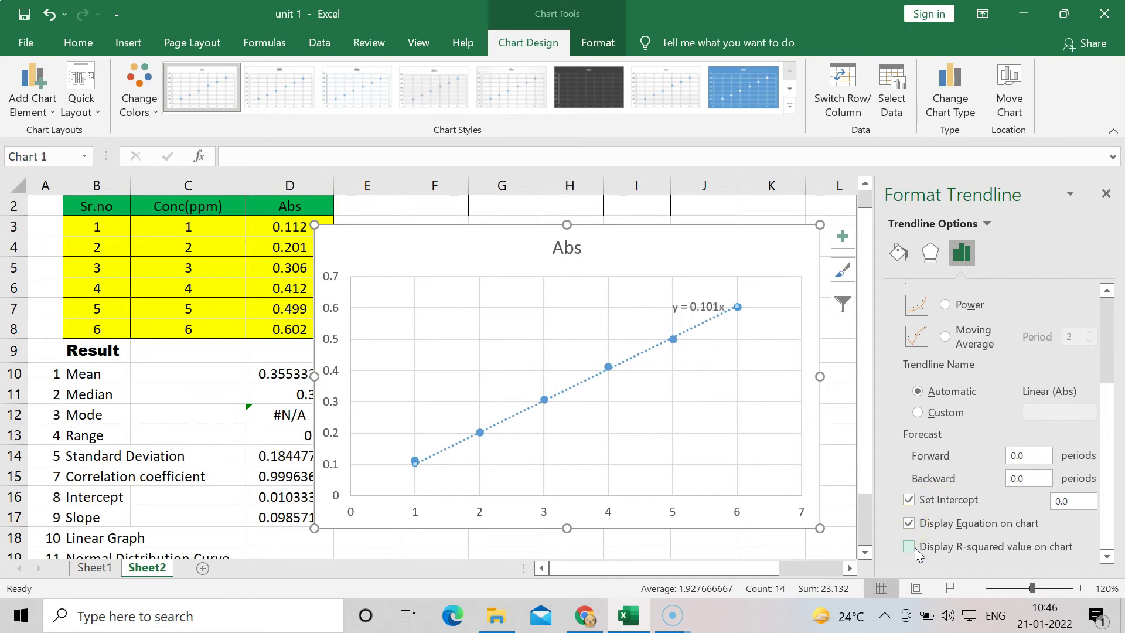
pyautogui.click(908, 546)
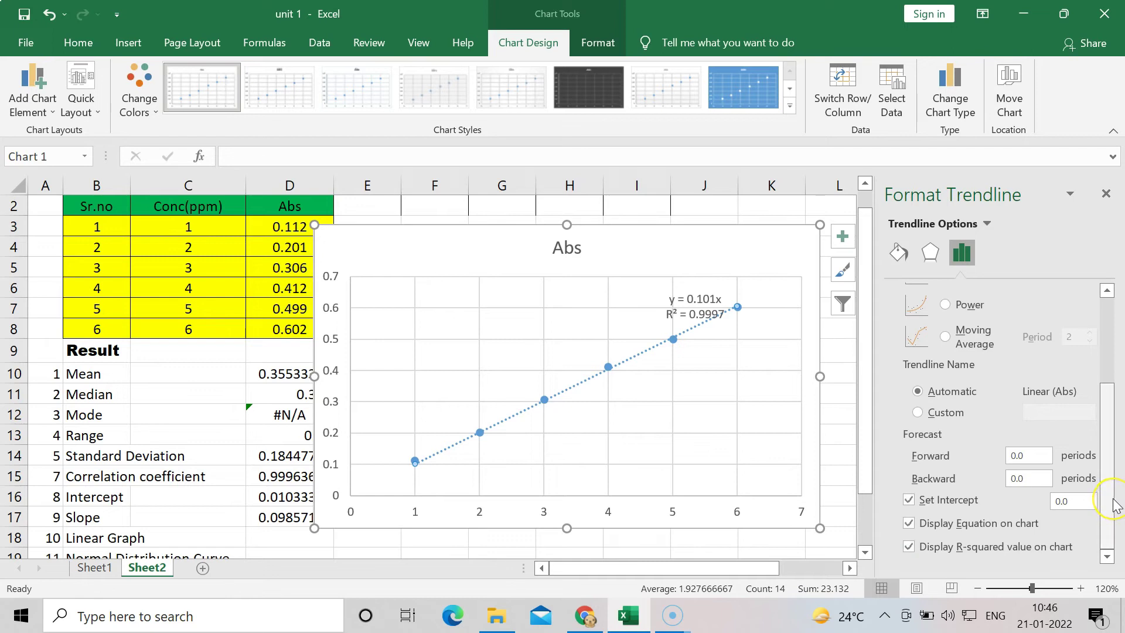
pyautogui.moveTo(1115, 505); pyautogui.dragTo(1109, 415)
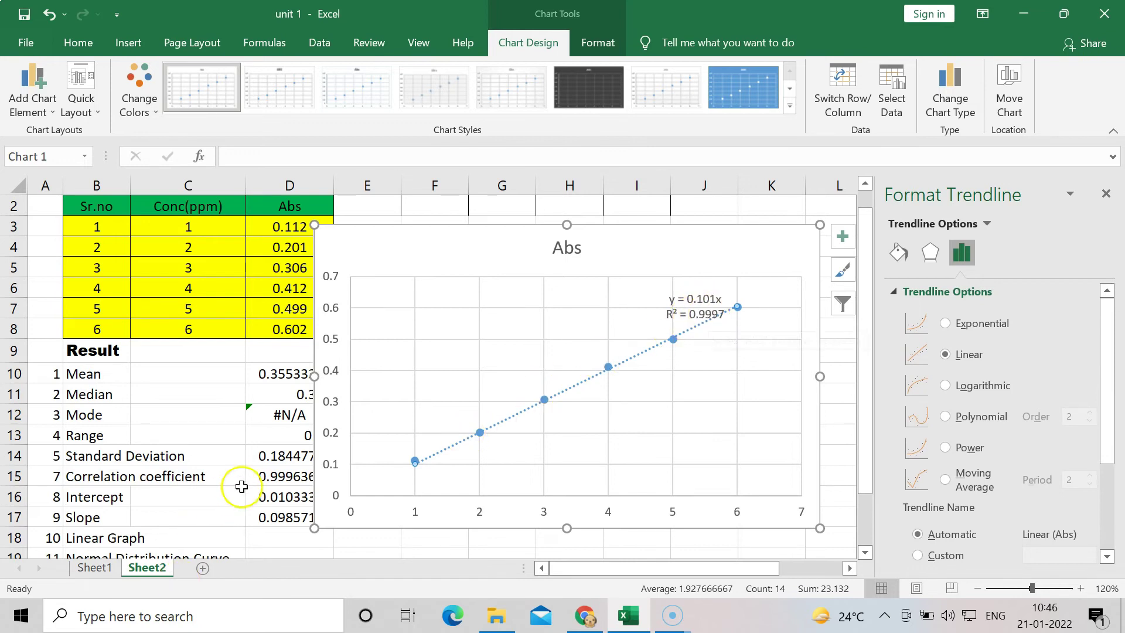
pyautogui.click(1106, 194)
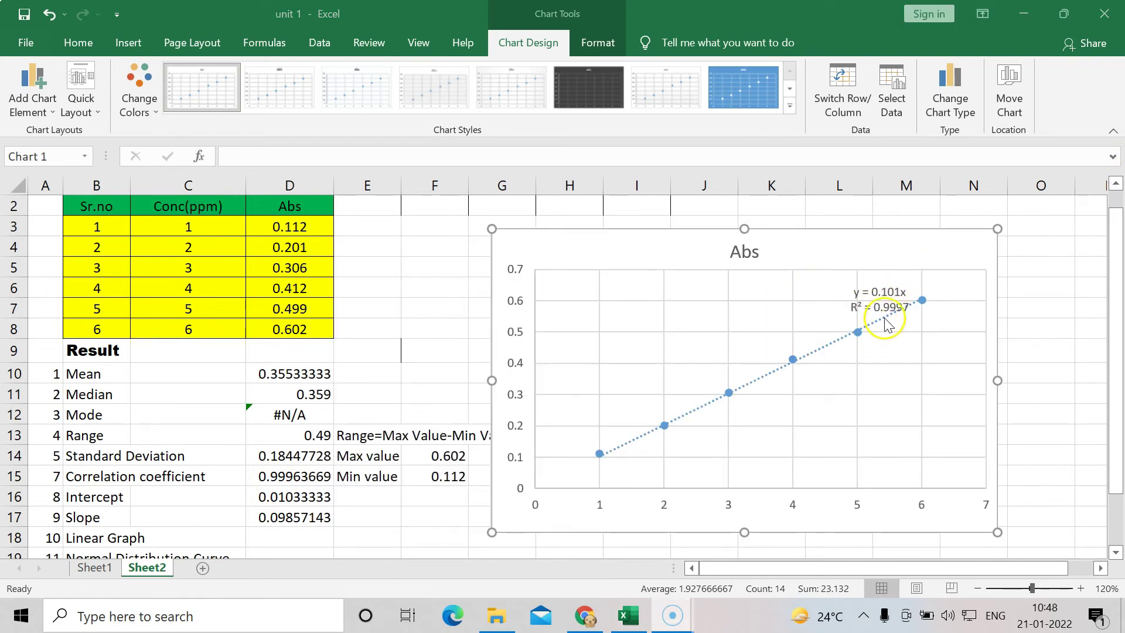
# Move the trendline equation label above the last data point and shrink the chart so that it starts at column I.
pyautogui.click(900, 313)
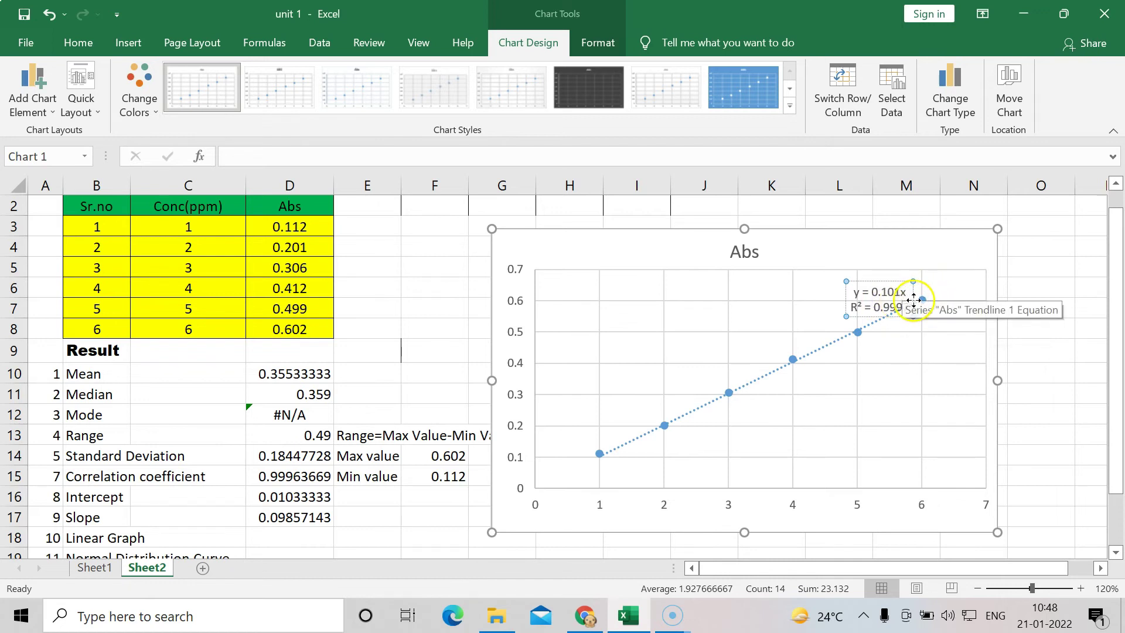
pyautogui.moveTo(924, 300); pyautogui.dragTo(960, 261)
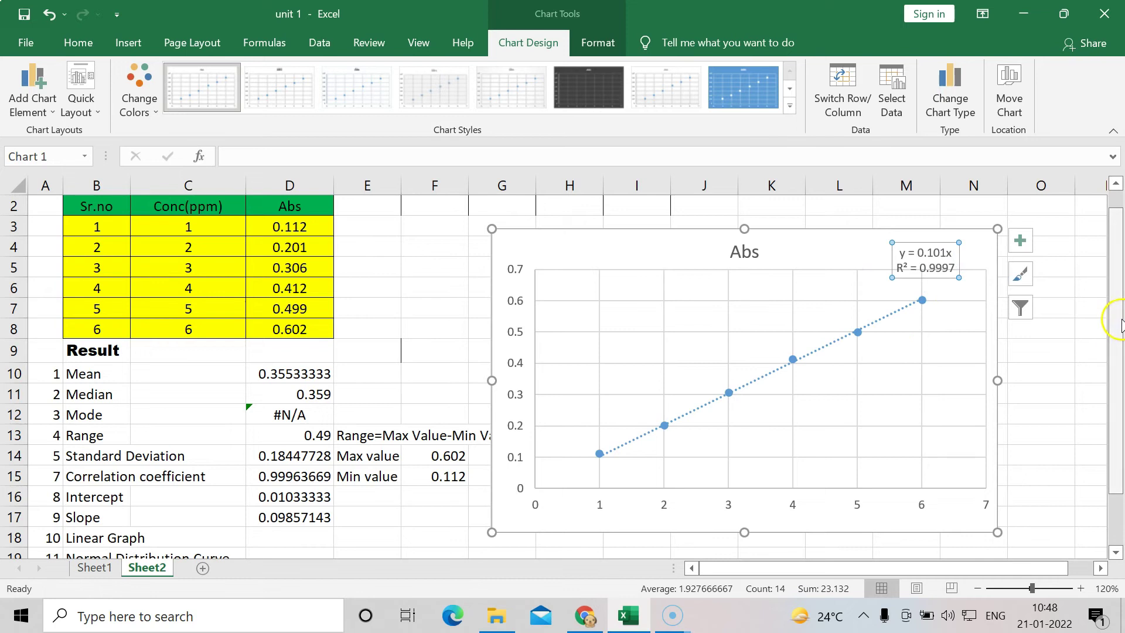
pyautogui.moveTo(1115, 392); pyautogui.dragTo(1115, 403)
pyautogui.scroll(-1, 489, 514)
pyautogui.click(485, 487)
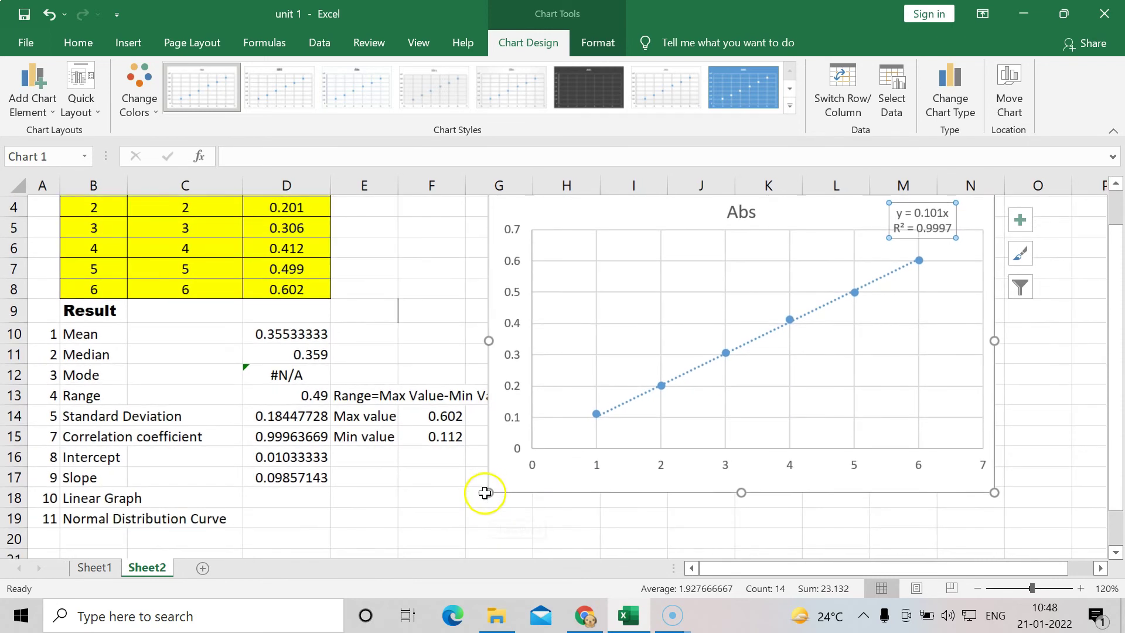
pyautogui.moveTo(492, 489); pyautogui.dragTo(616, 429)
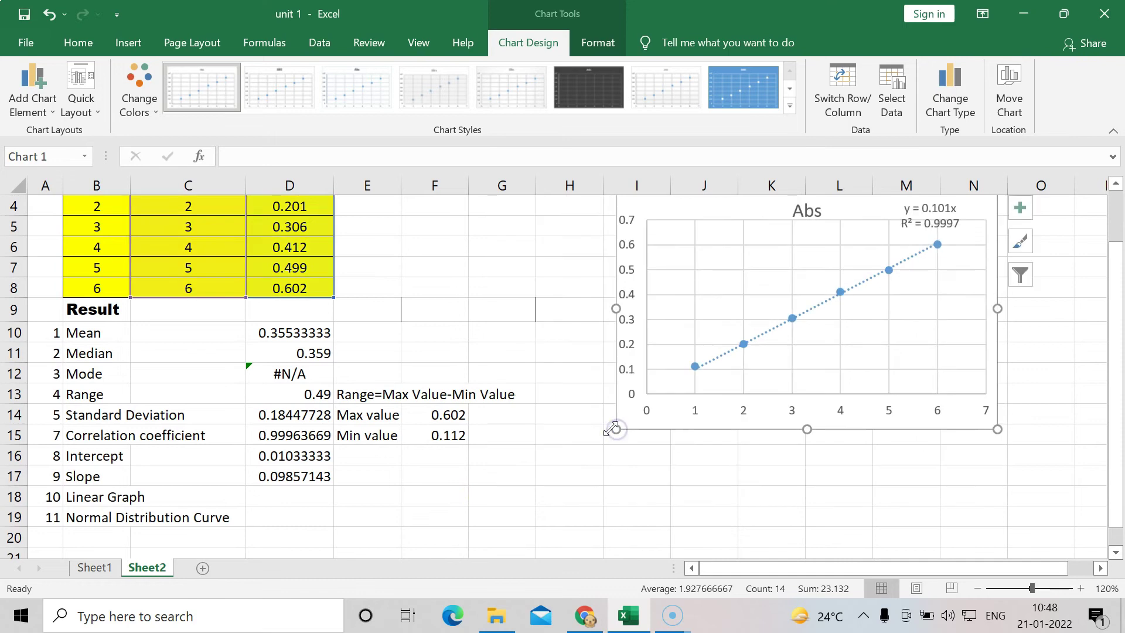
# Start a NORM.DIST formula in cell E3, beside the first Abs value.
pyautogui.moveTo(1113, 398); pyautogui.dragTo(1120, 378)
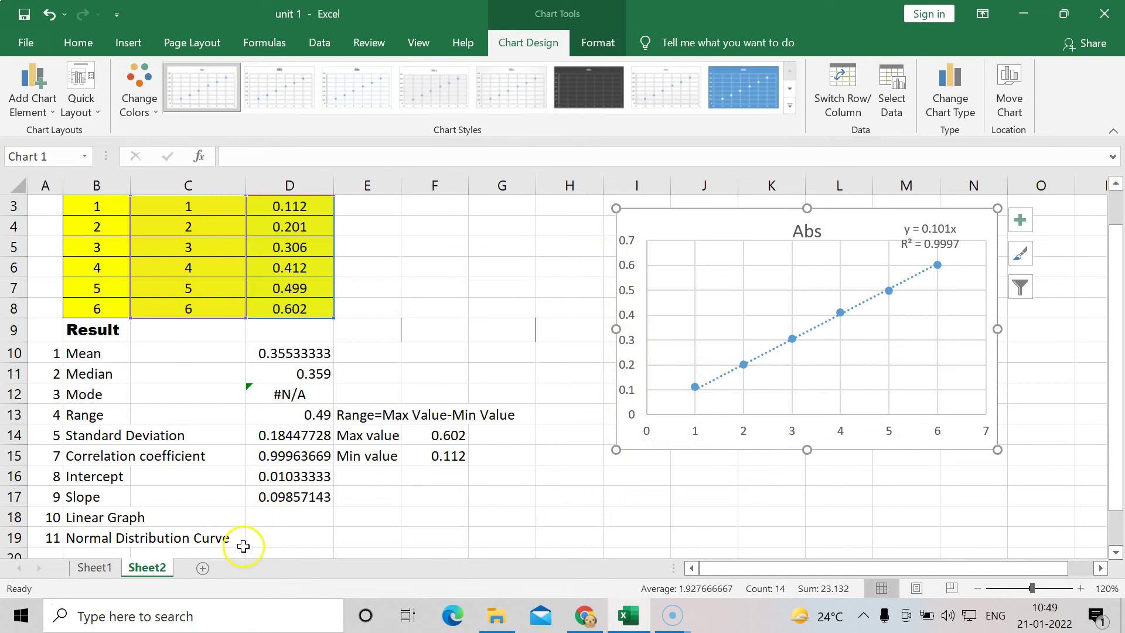
pyautogui.click(263, 540)
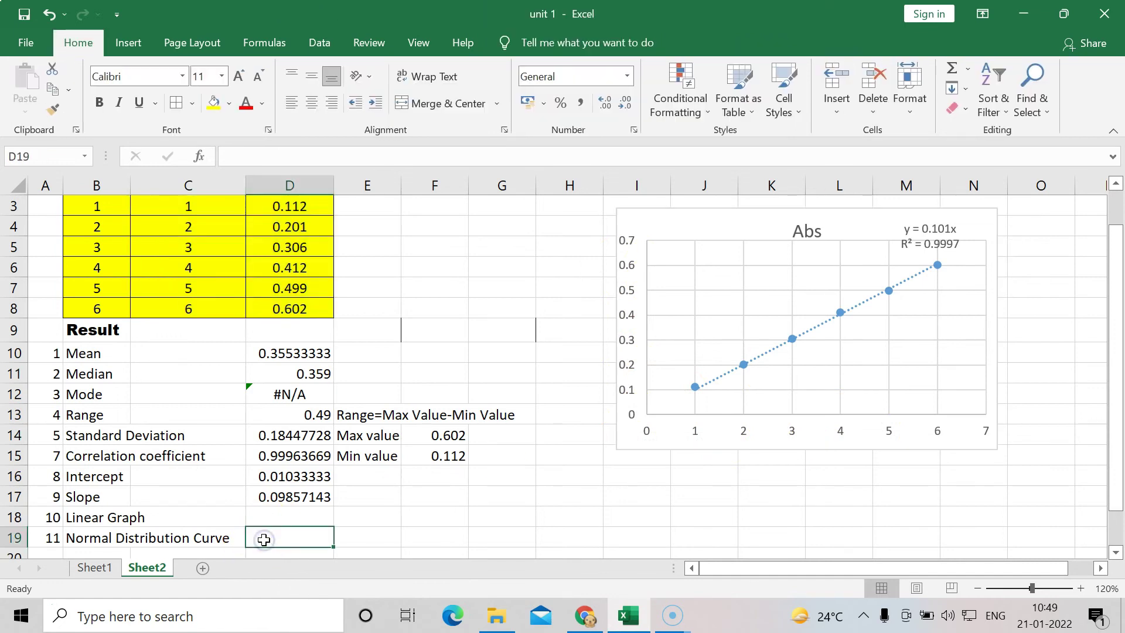
pyautogui.moveTo(1116, 375); pyautogui.dragTo(1120, 321)
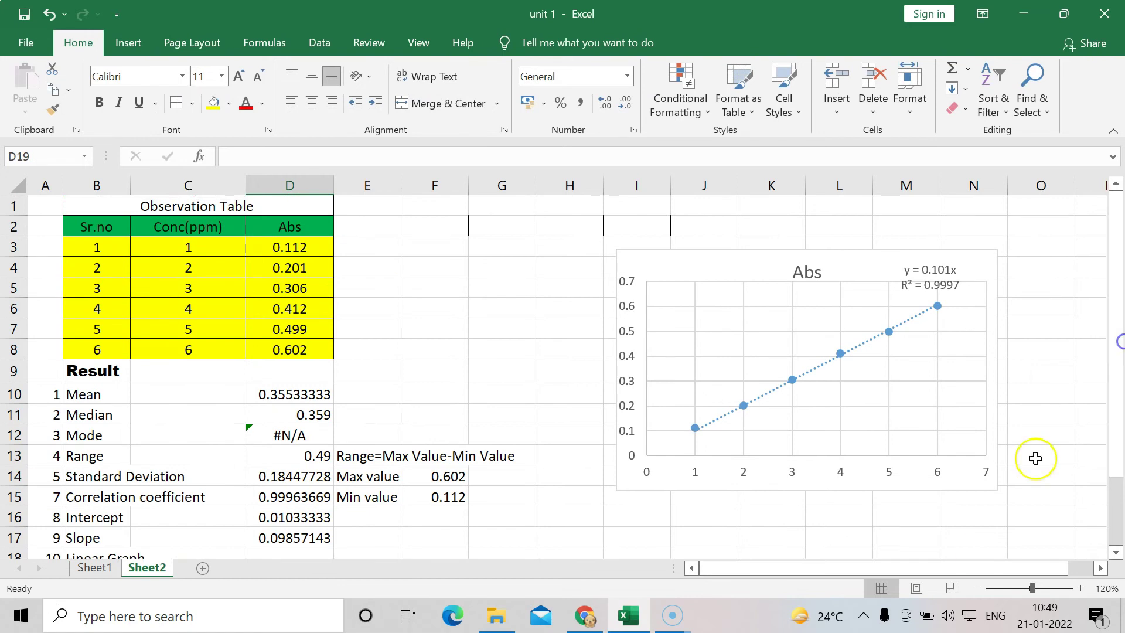
pyautogui.click(976, 588)
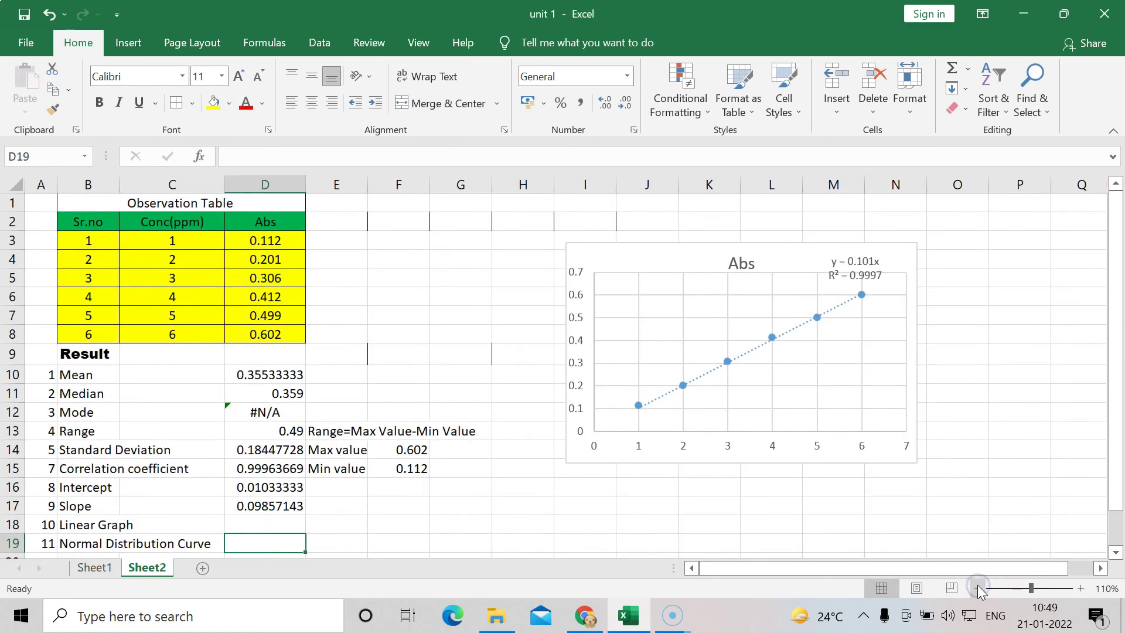
pyautogui.click(336, 221)
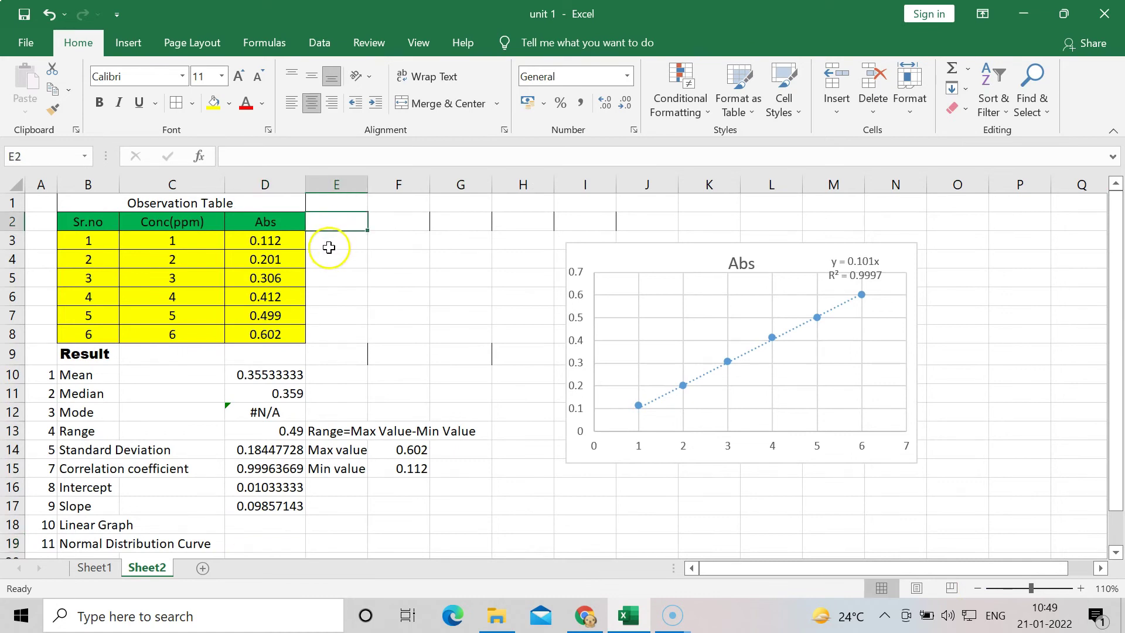
pyautogui.click(329, 239)
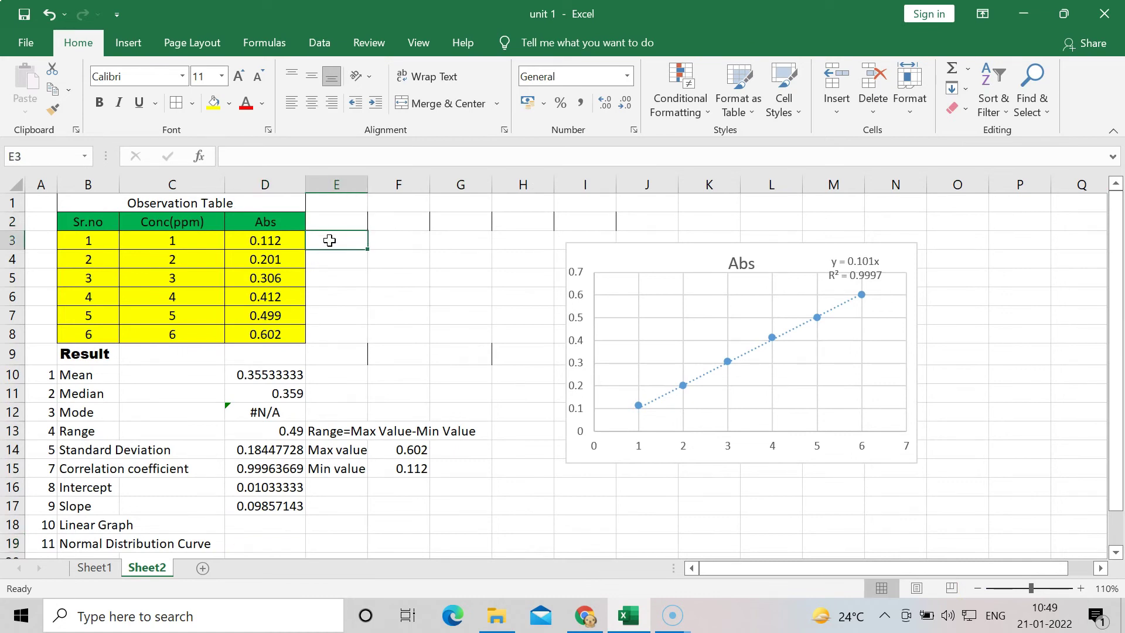
pyautogui.write('=')
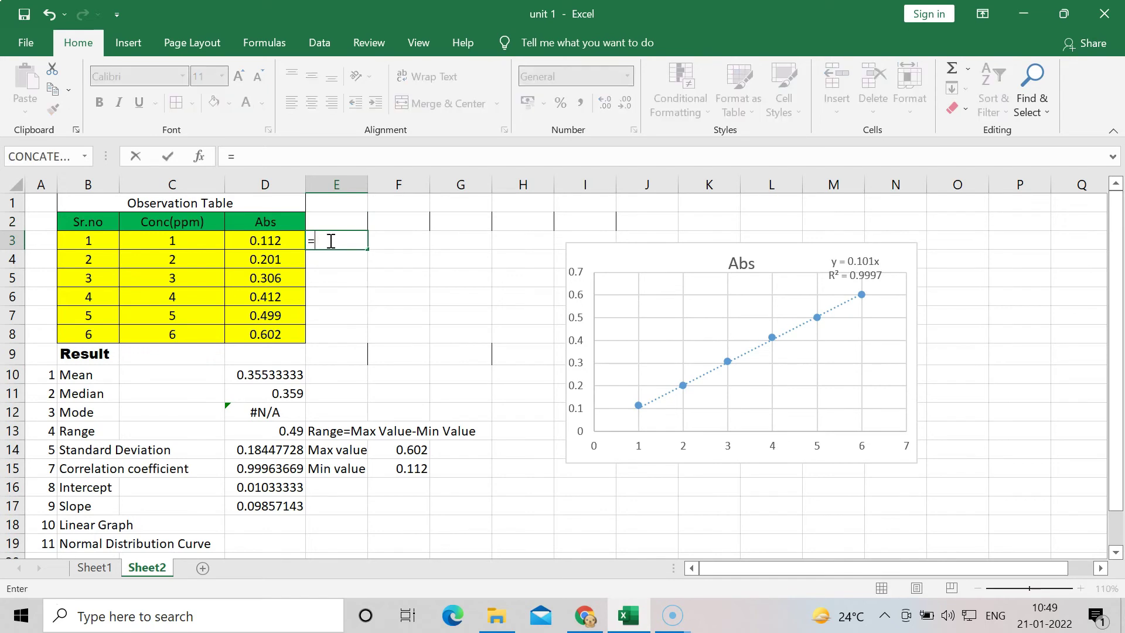
pyautogui.write('n')
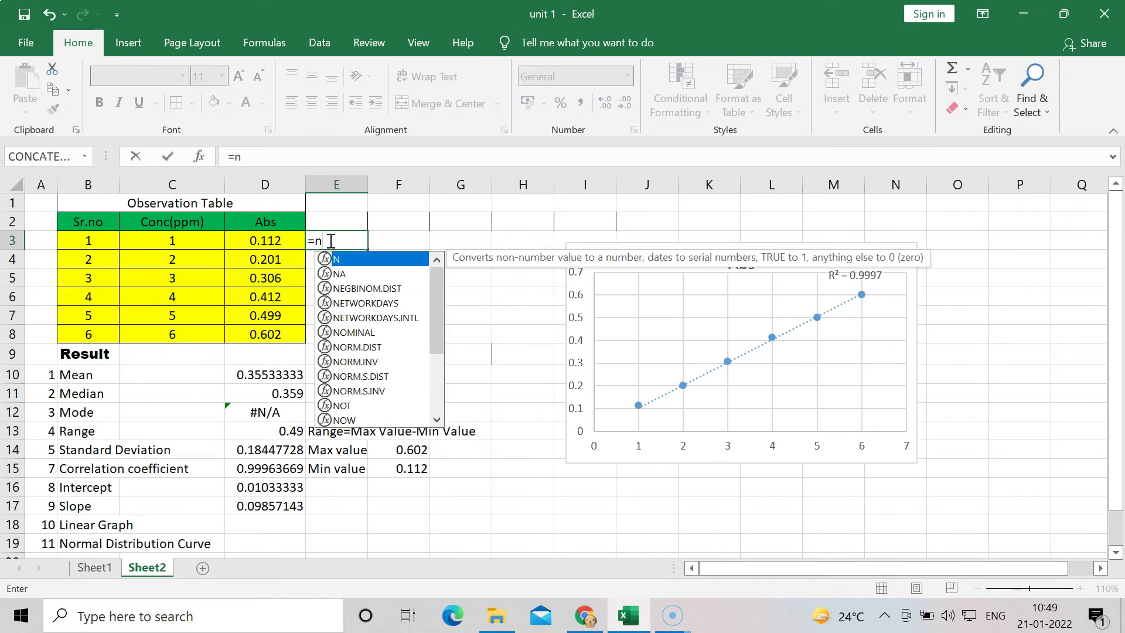
pyautogui.write('o')
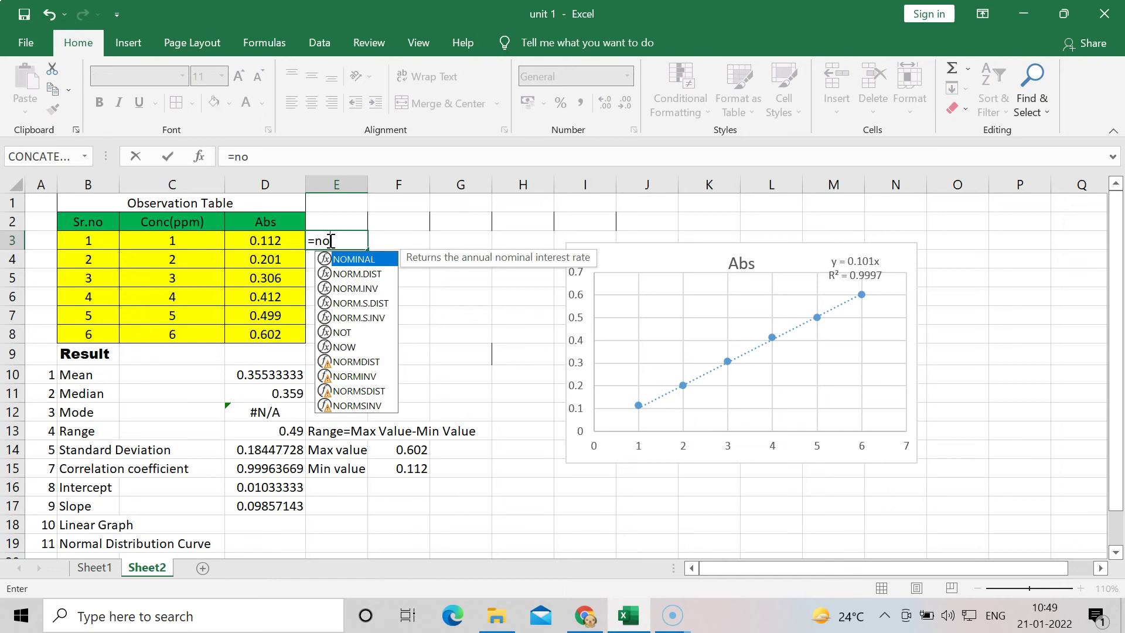
pyautogui.doubleClick(356, 274)
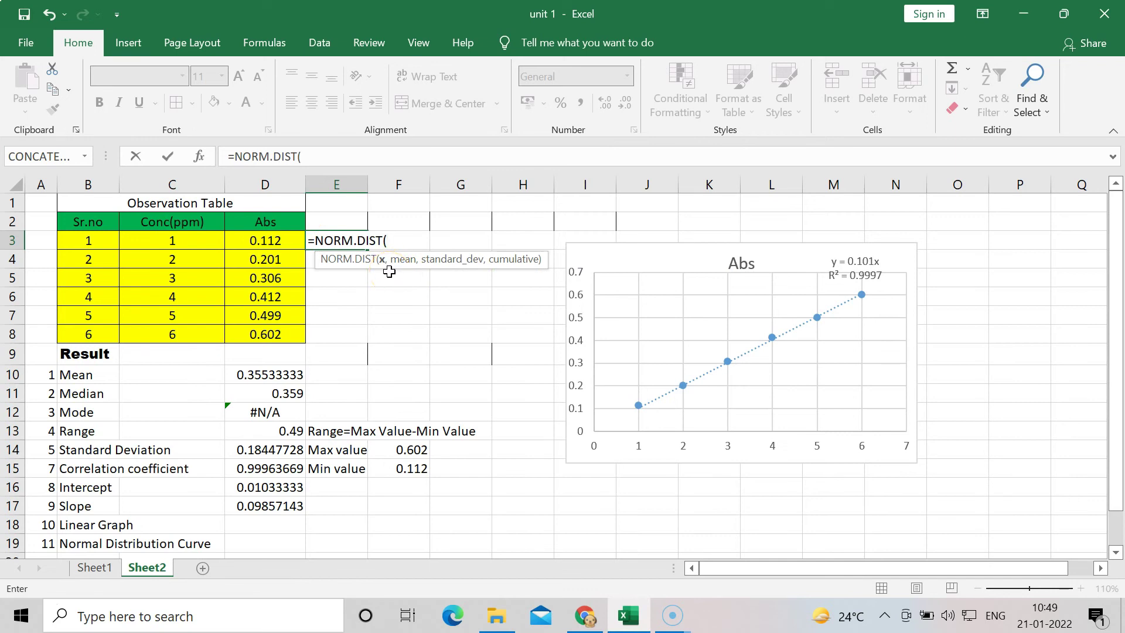
# Complete the E3 formula with D3 as x, mean 0.3553, standard deviation 0.1844 and FALSE for the cumulative argument.
pyautogui.click(276, 241)
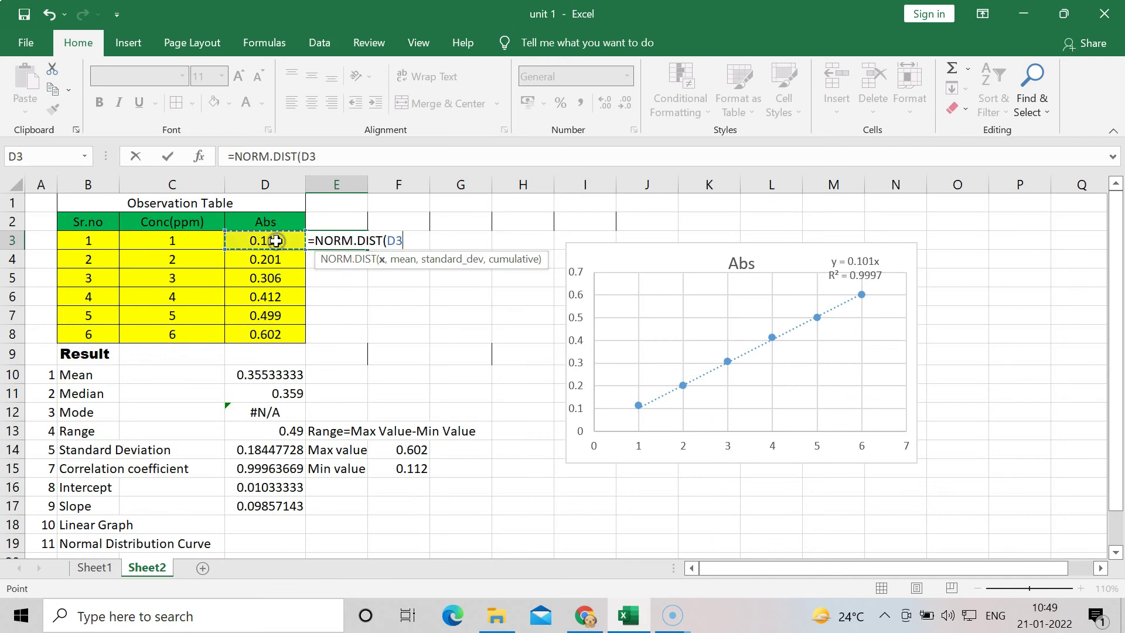
pyautogui.write(',0.3553')
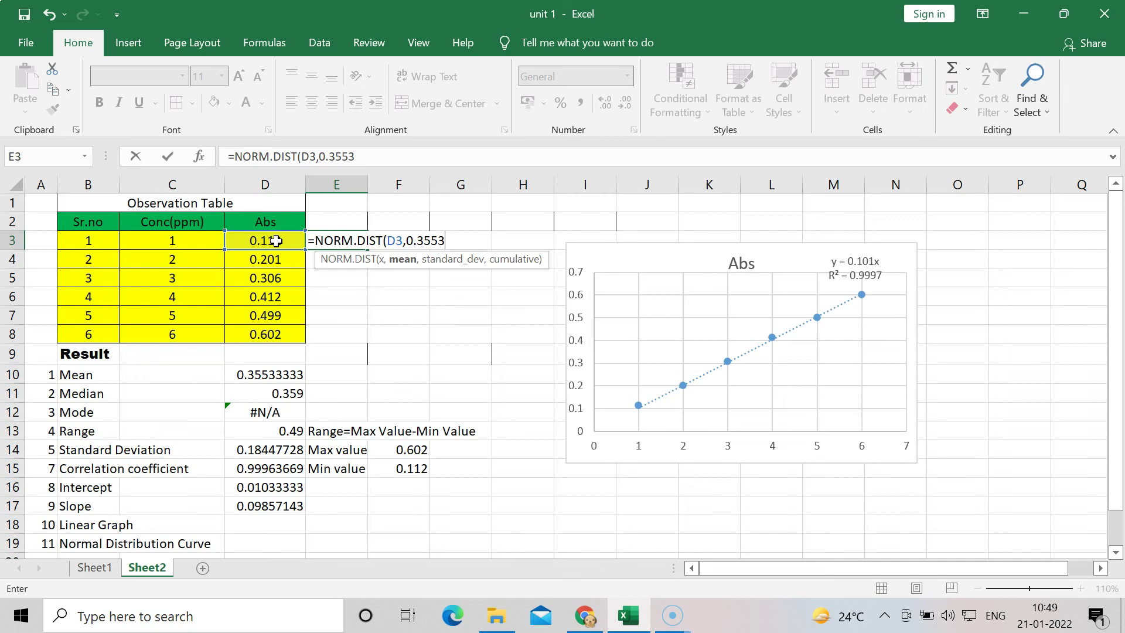
pyautogui.write(',0.1844')
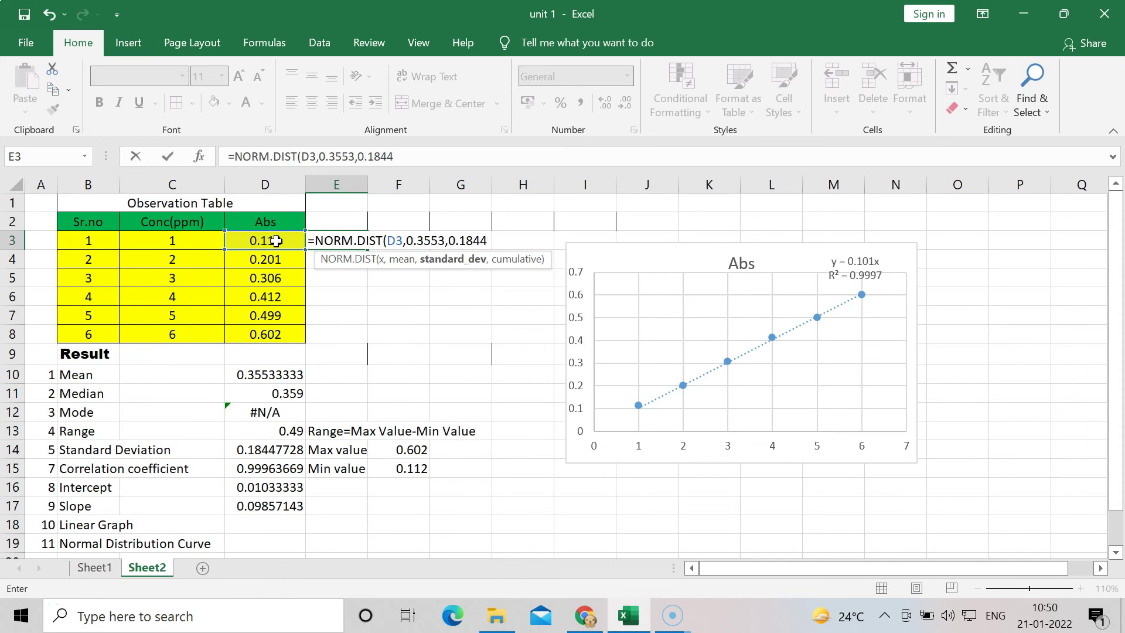
pyautogui.write(',')
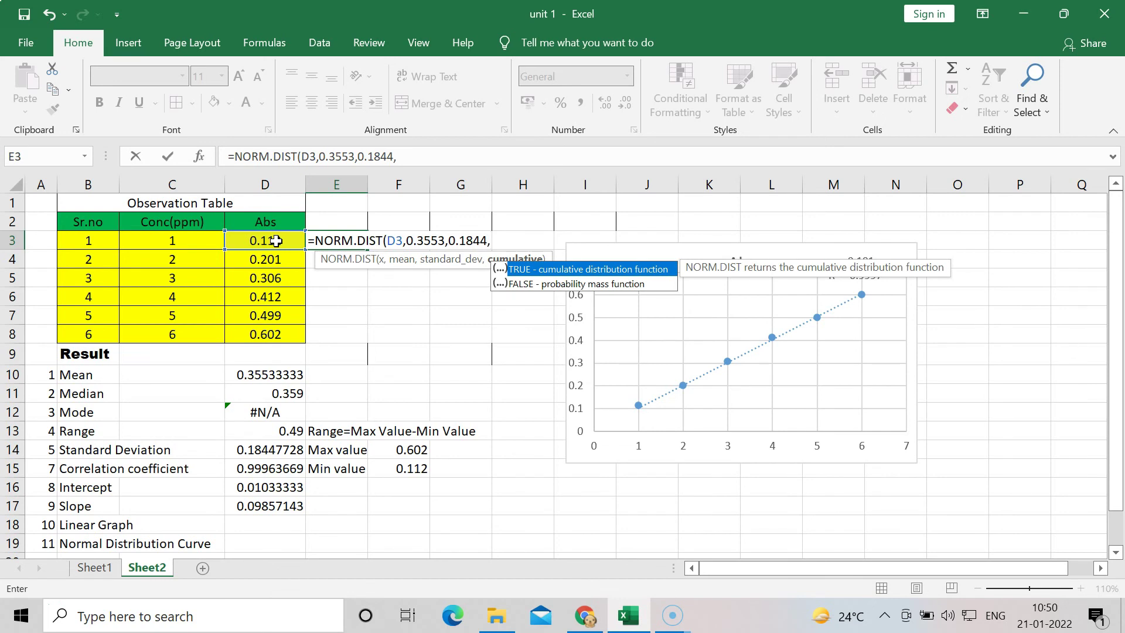
pyautogui.doubleClick(542, 284)
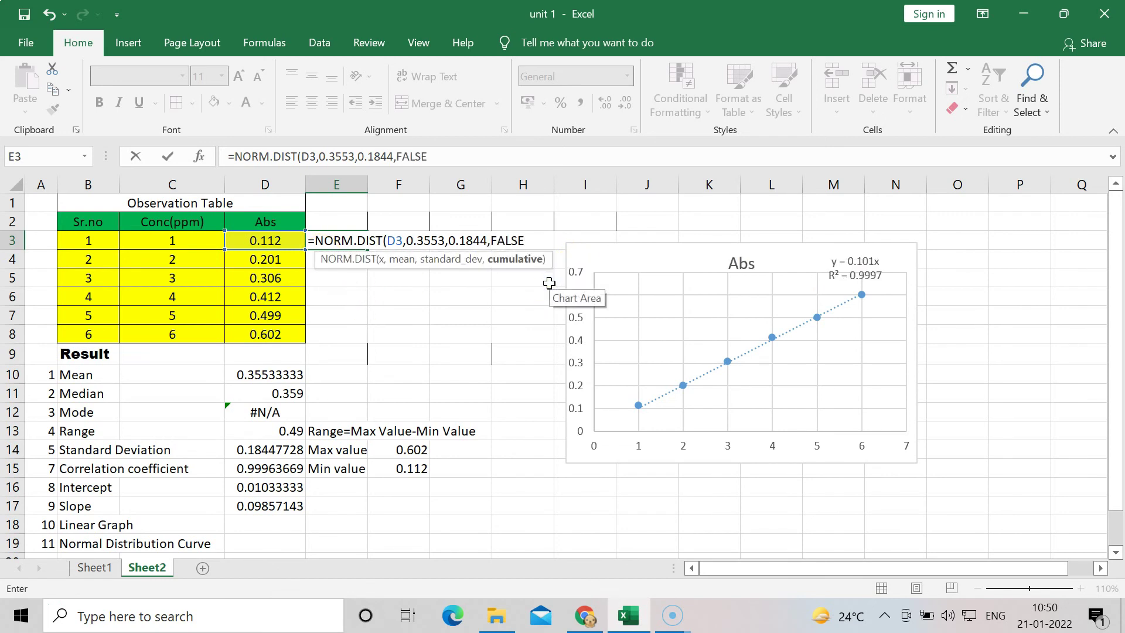
pyautogui.write(')')
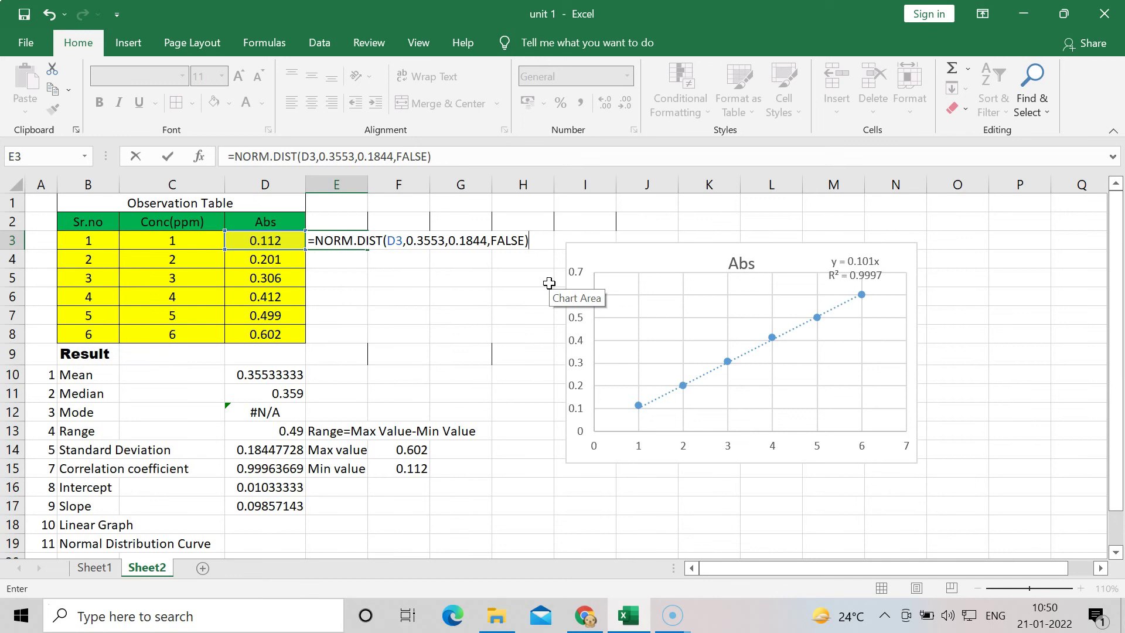
pyautogui.press('Return')
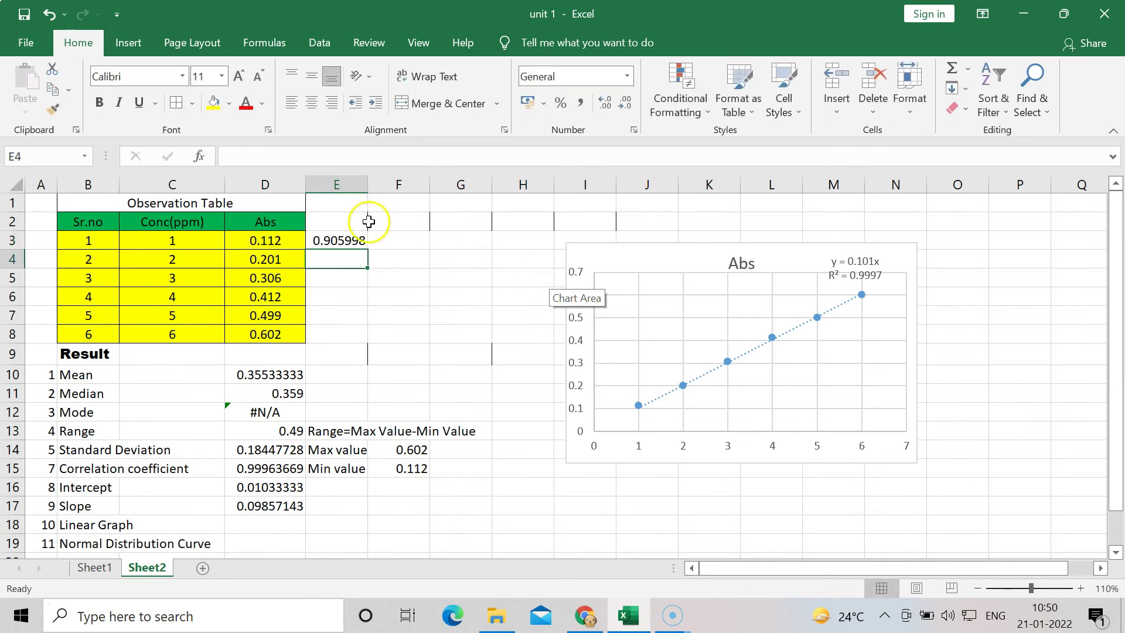
# Copy the NORM.DIST formula from E3 down to E8, covering all the Abs values.
pyautogui.click(330, 241)
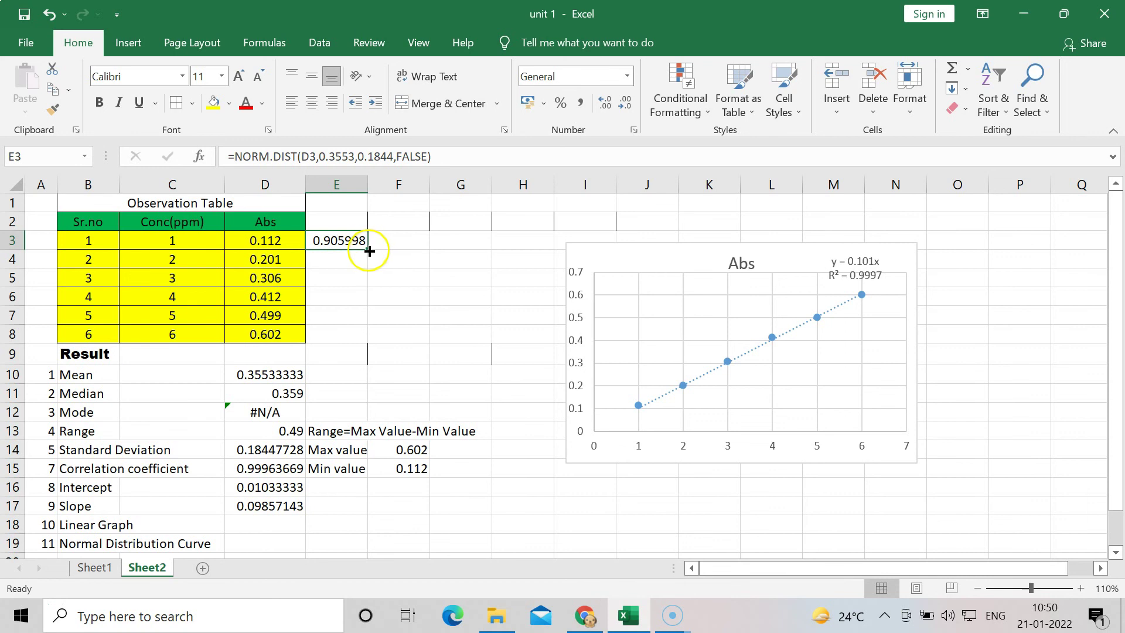
pyautogui.moveTo(370, 251); pyautogui.dragTo(364, 342)
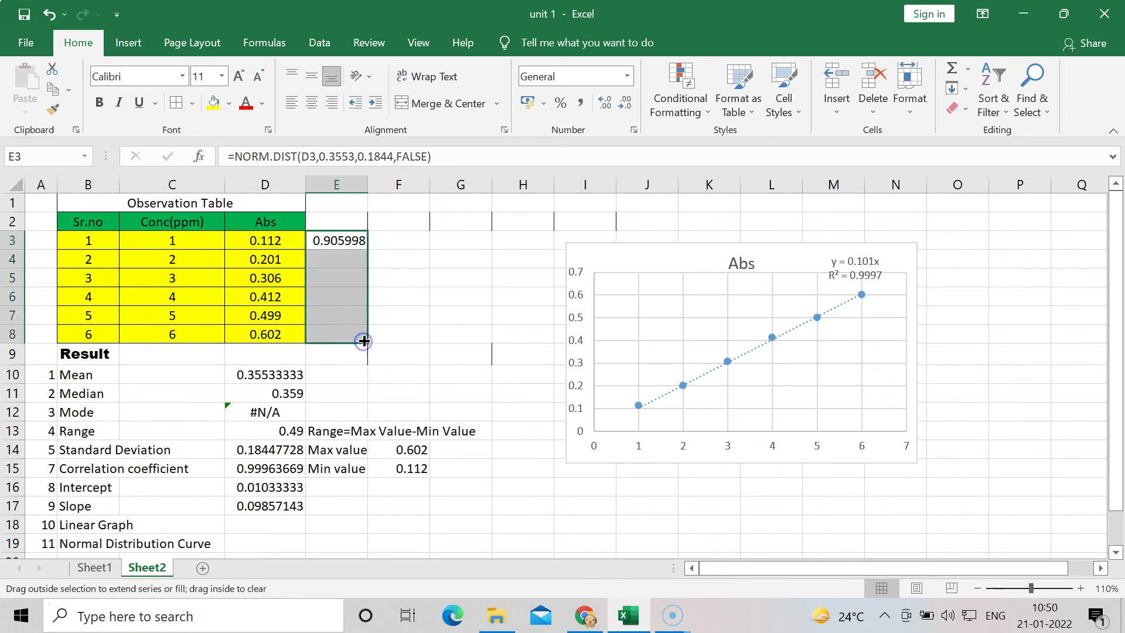
pyautogui.click(410, 339)
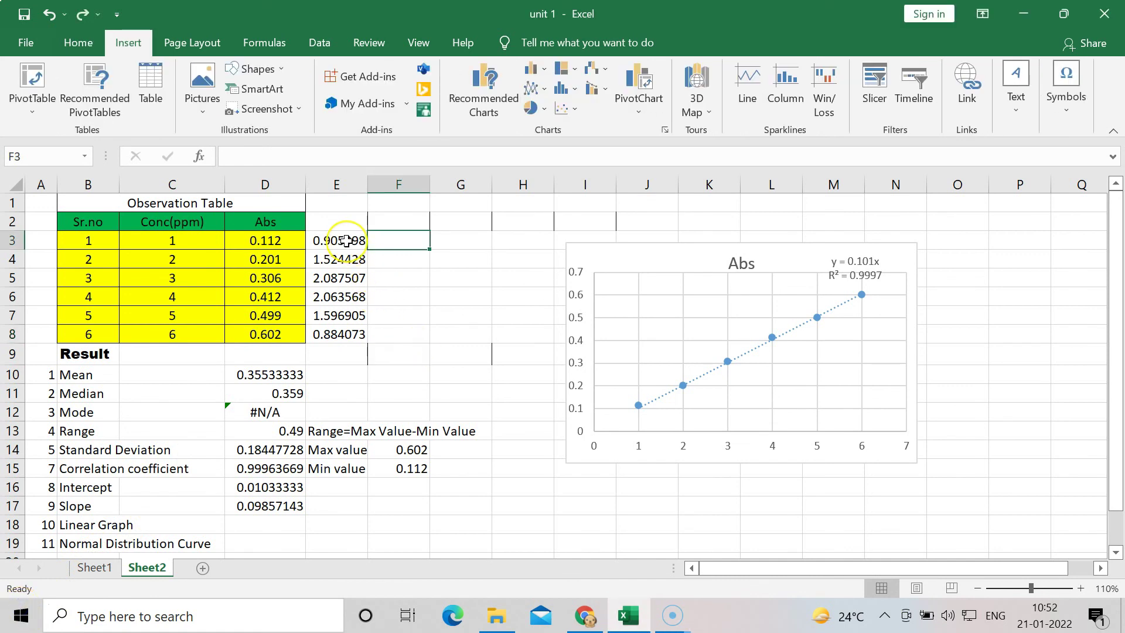
# Insert a smooth-line scatter chart without markers from E3:E8 and shrink it to end at column K, with its upper edge at row 5.
pyautogui.moveTo(346, 240); pyautogui.dragTo(356, 334)
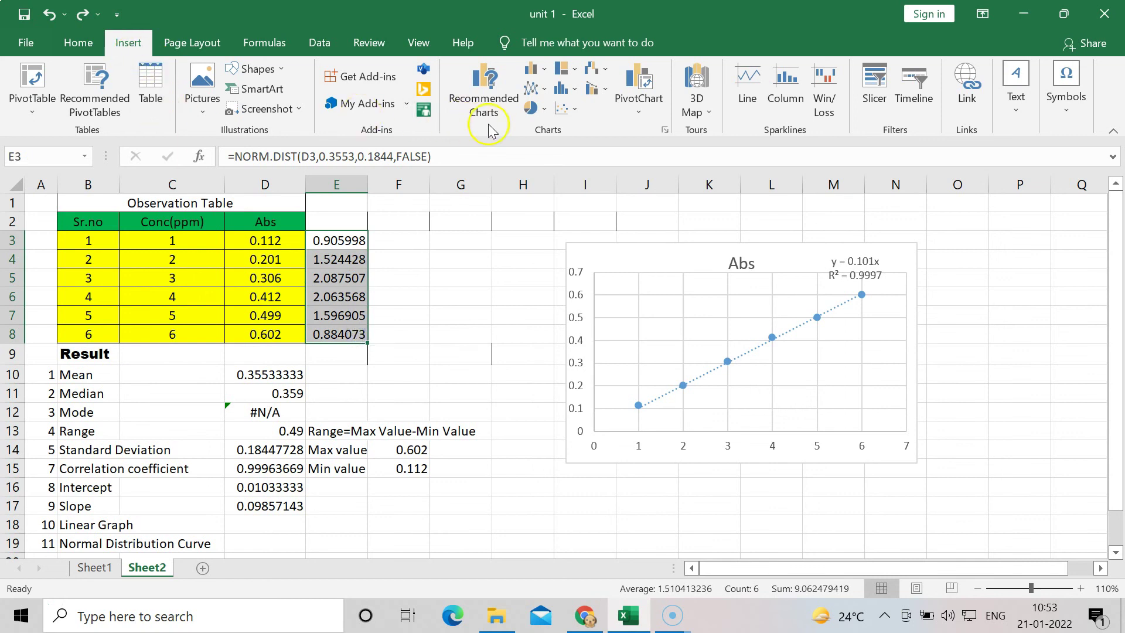
pyautogui.click(563, 110)
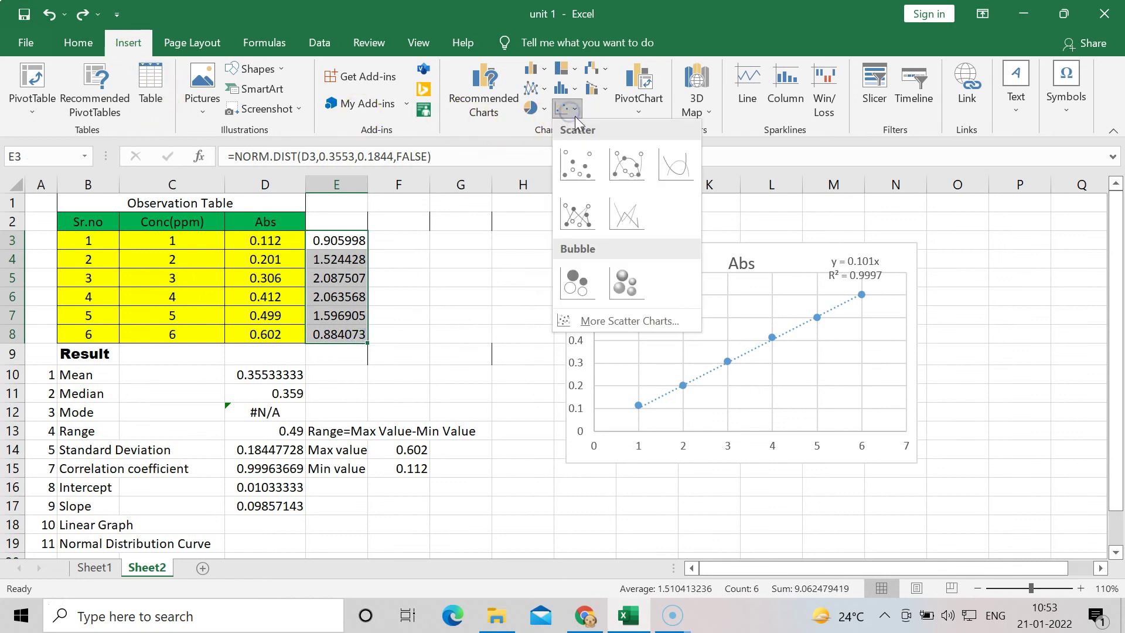
pyautogui.click(676, 175)
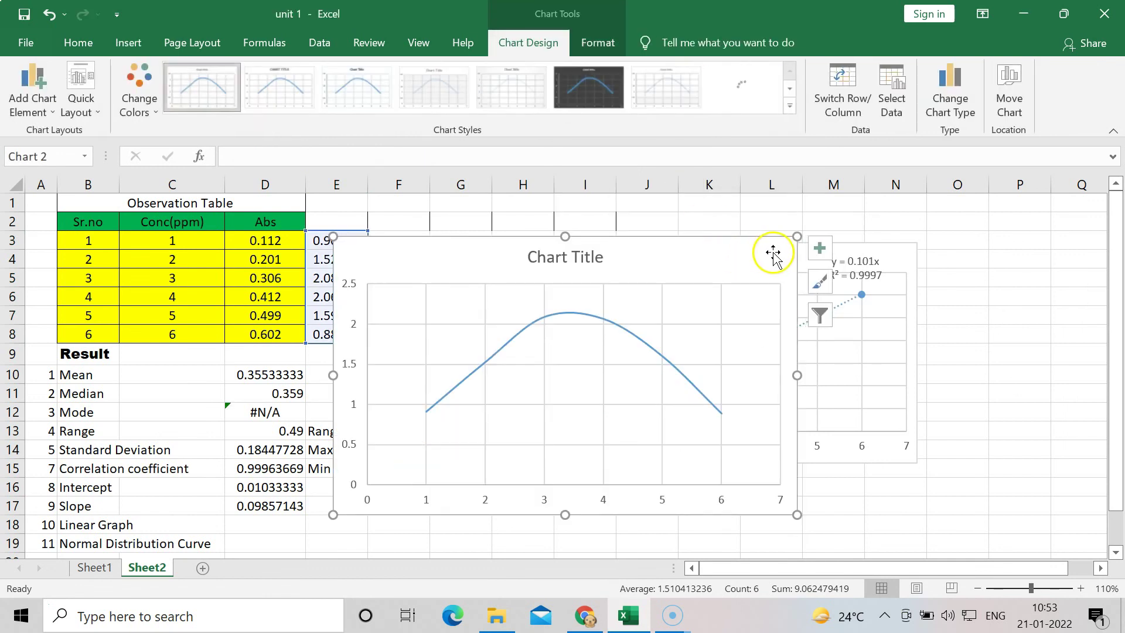
pyautogui.moveTo(796, 237); pyautogui.dragTo(736, 270)
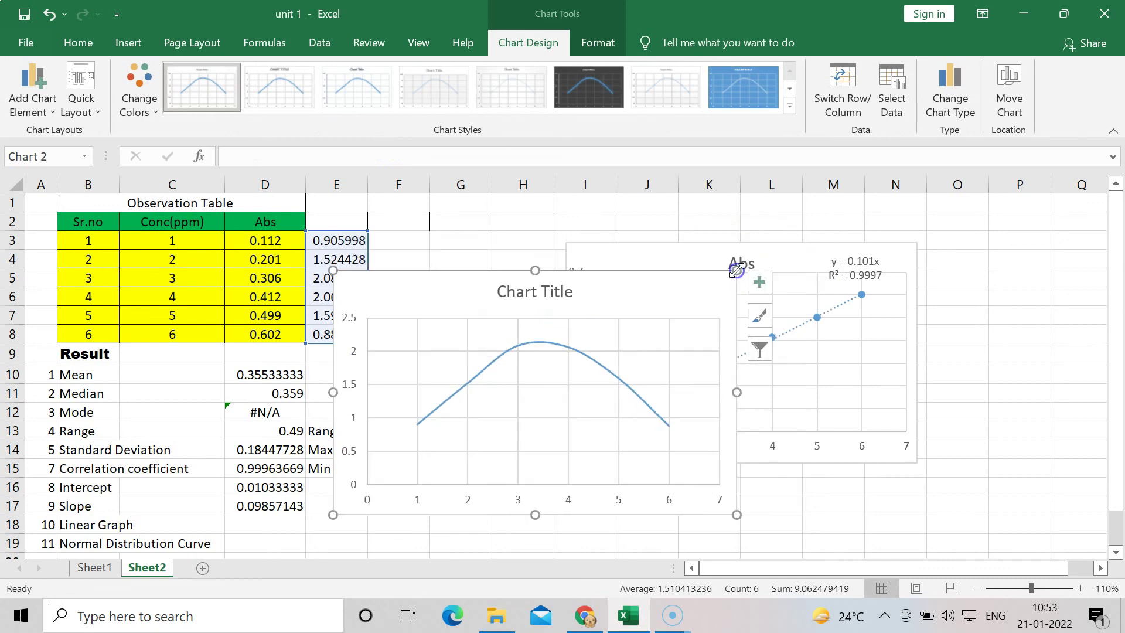
pyautogui.click(543, 294)
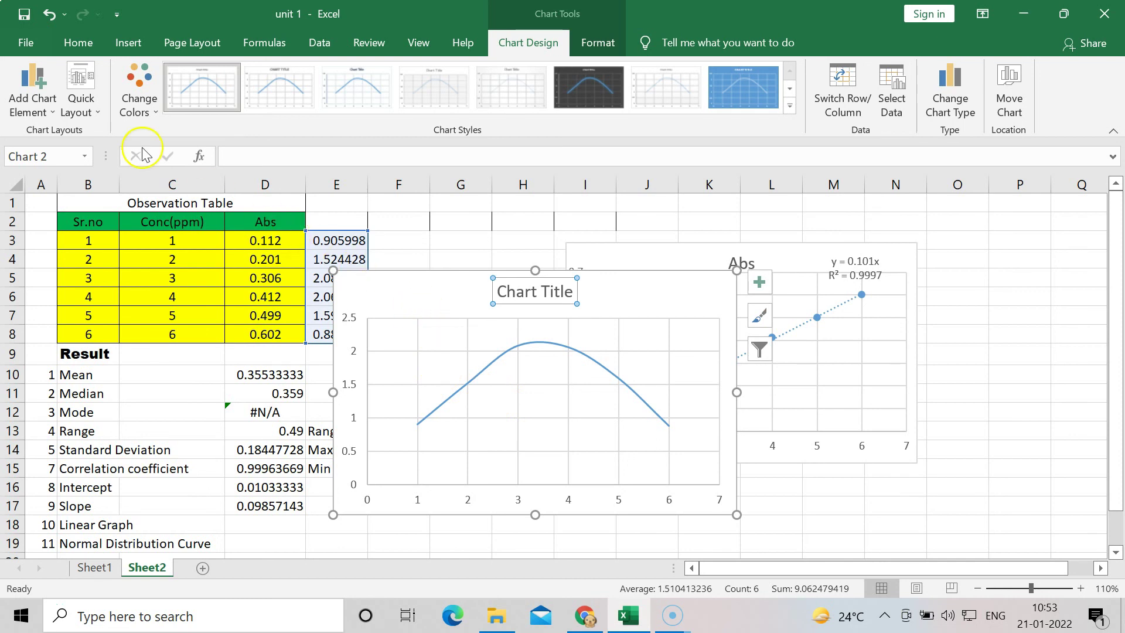
pyautogui.click(45, 112)
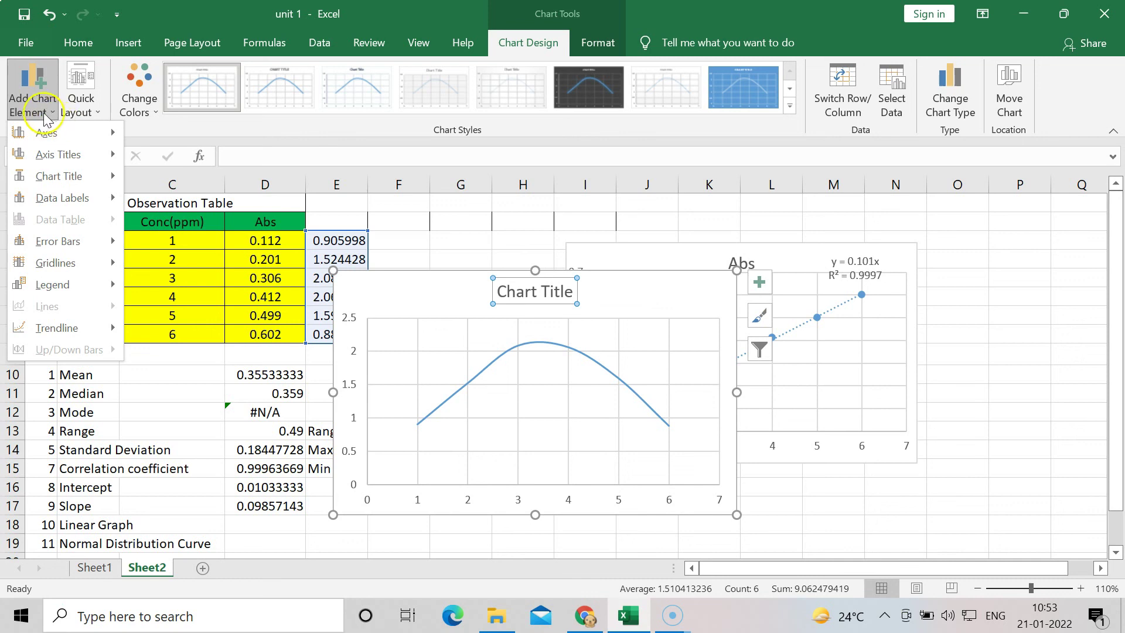
pyautogui.click(535, 240)
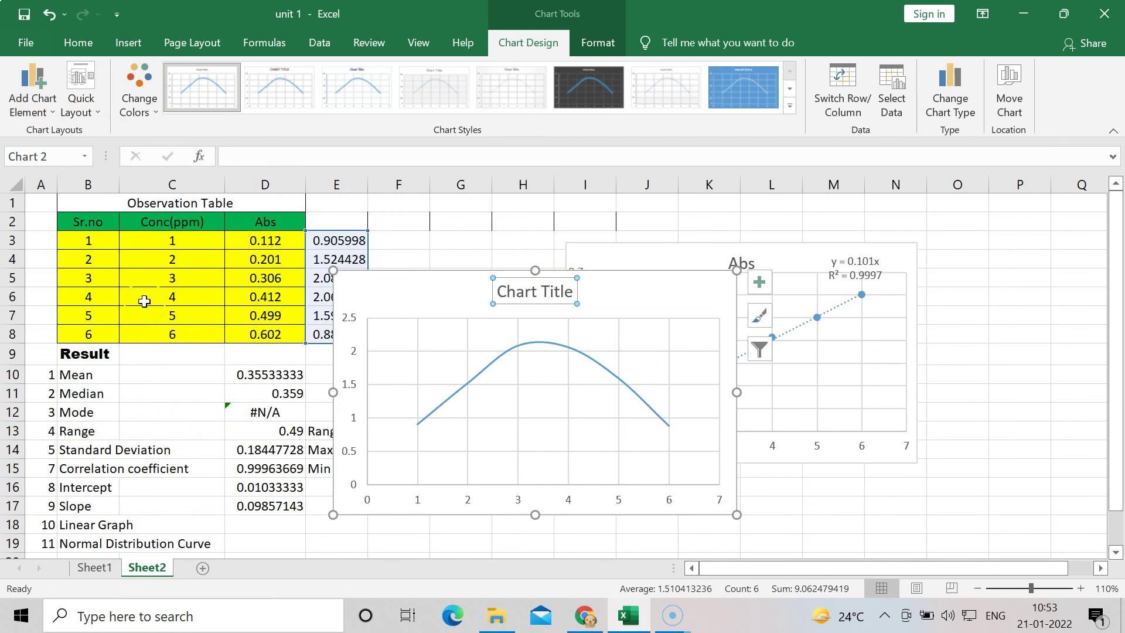